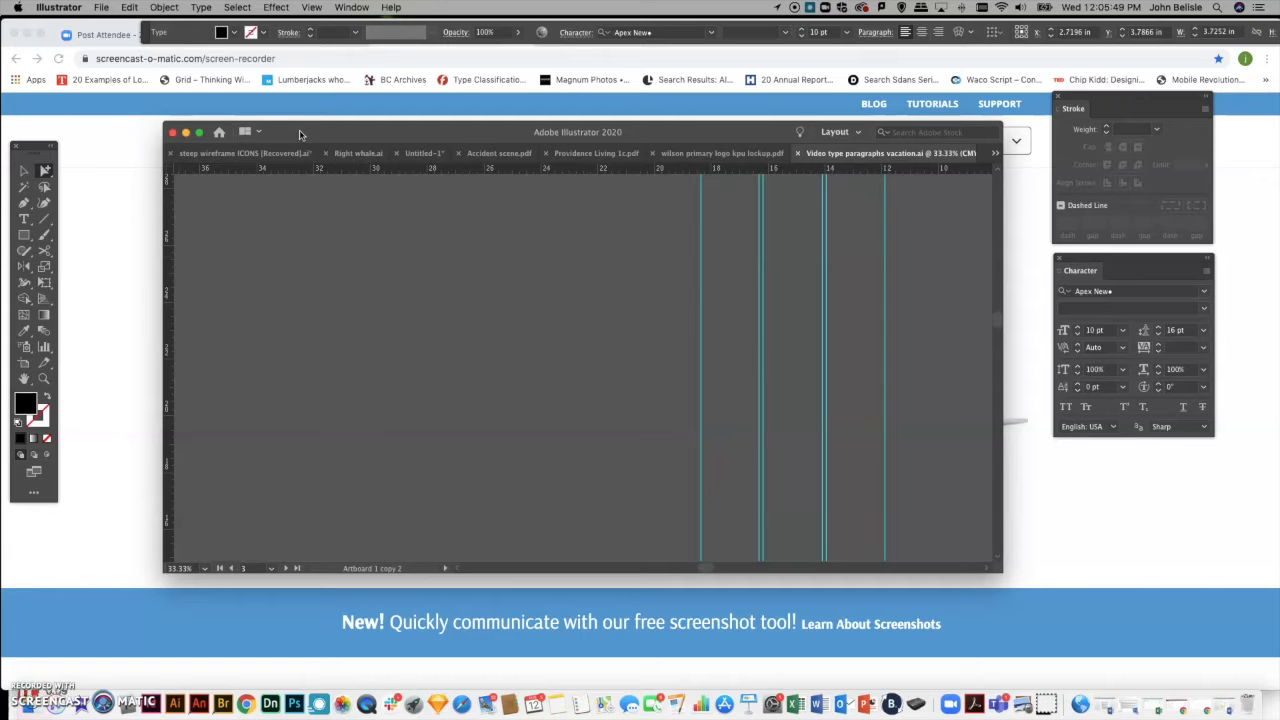
left_click_drag(300, 133, 268, 129)
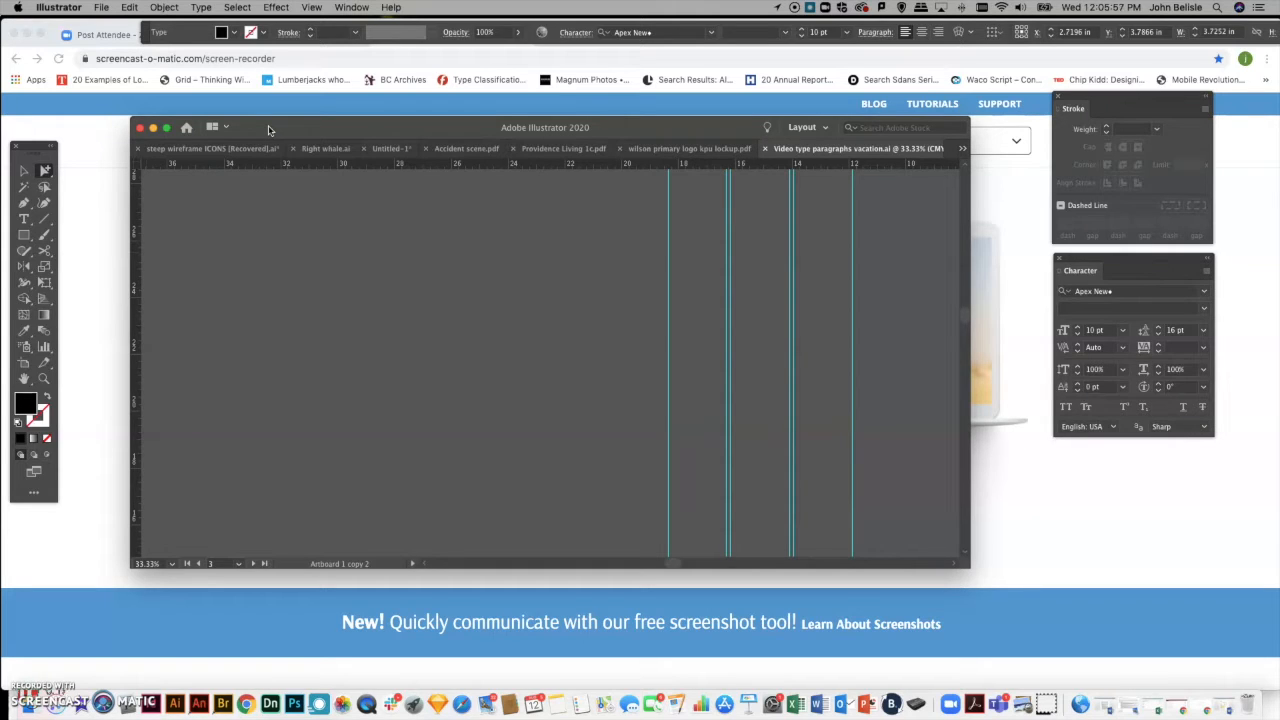
left_click_drag(268, 129, 259, 128)
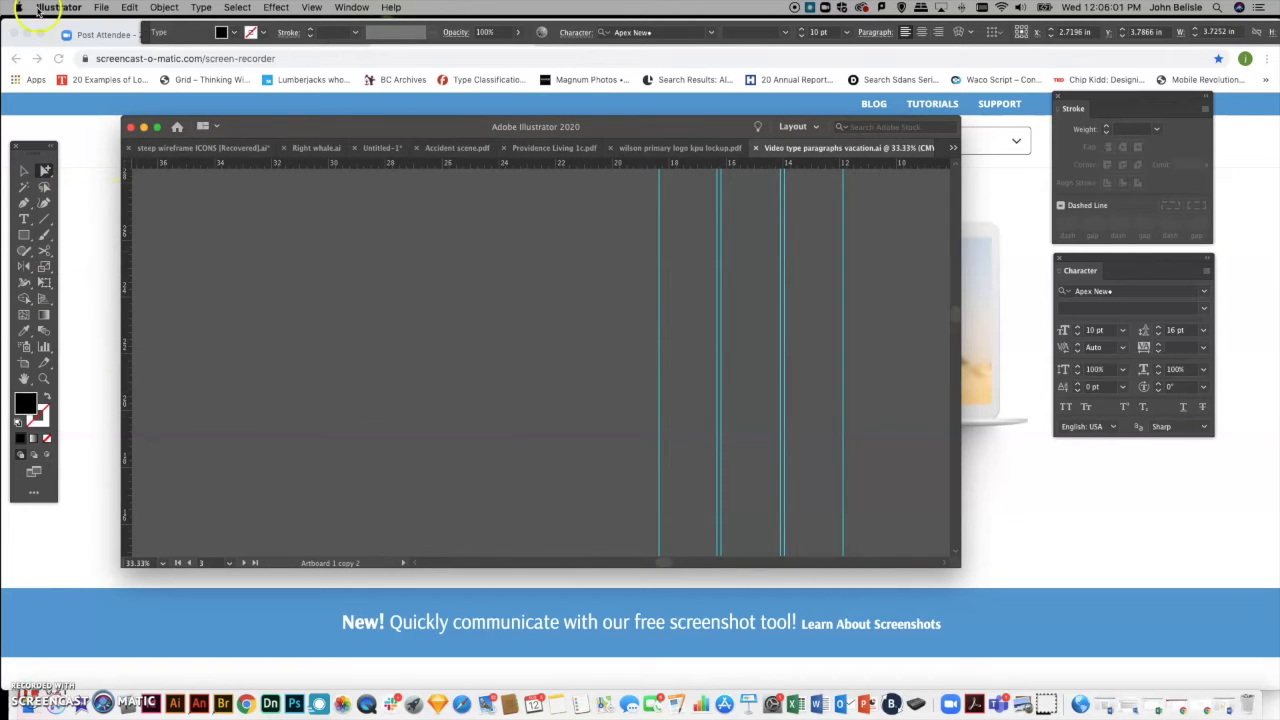
Create a new document from the Letter print preset with its units set to inches.
left_click(101, 7)
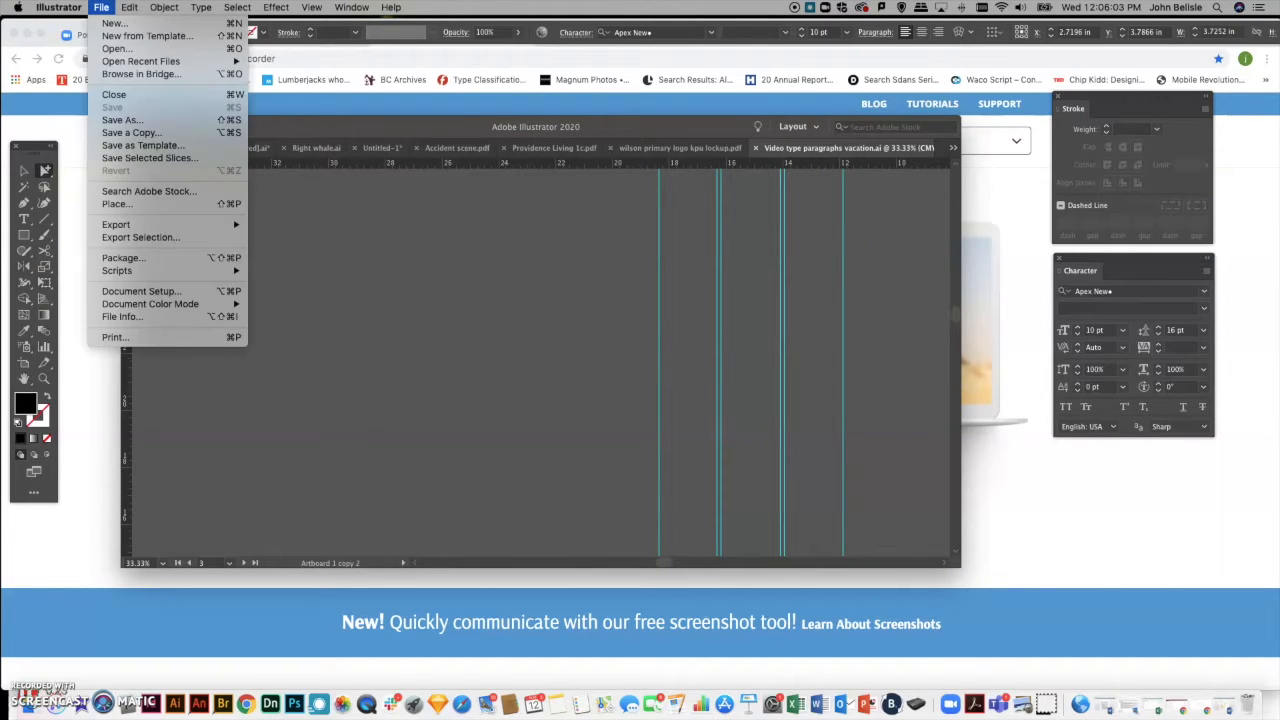
left_click(113, 23)
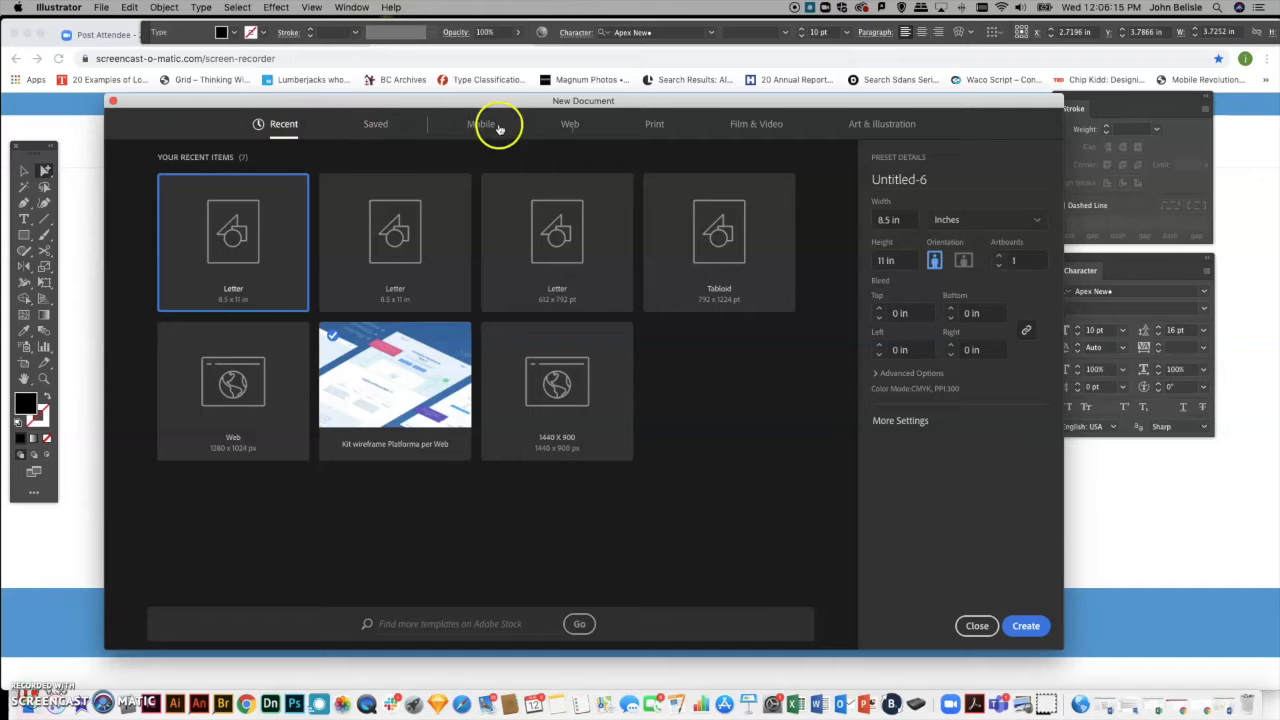
left_click(657, 128)
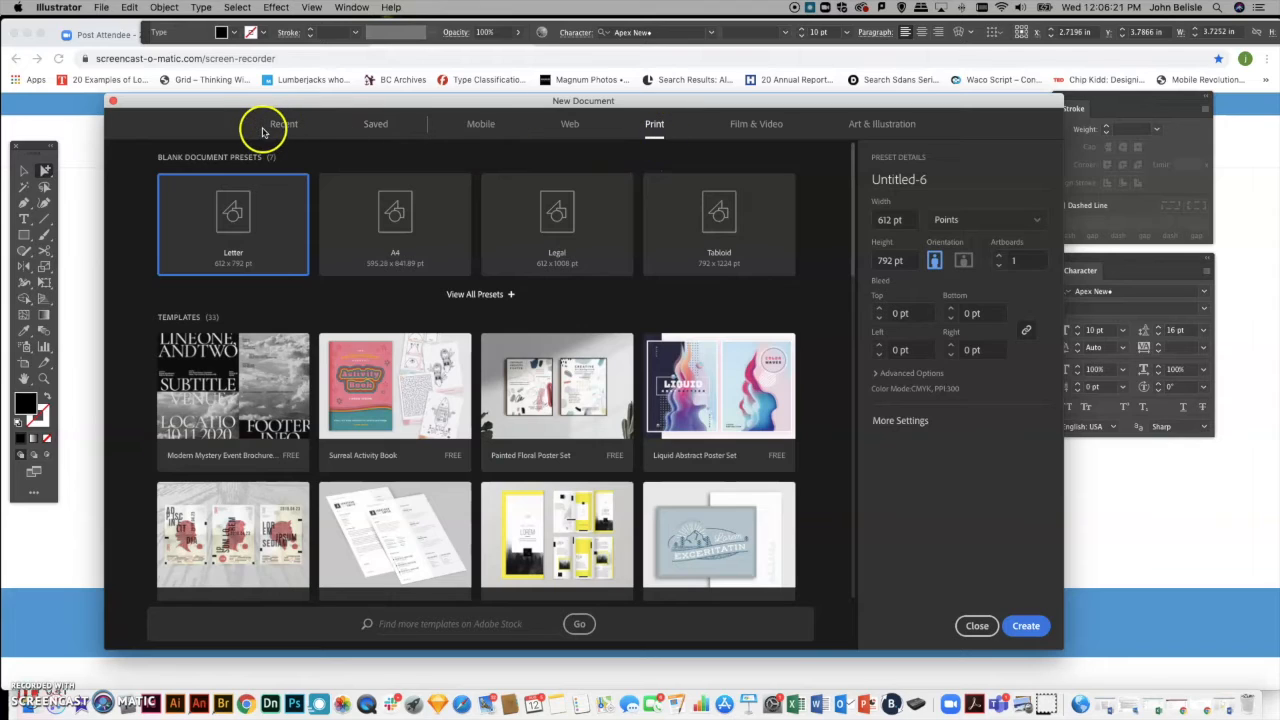
left_click(655, 127)
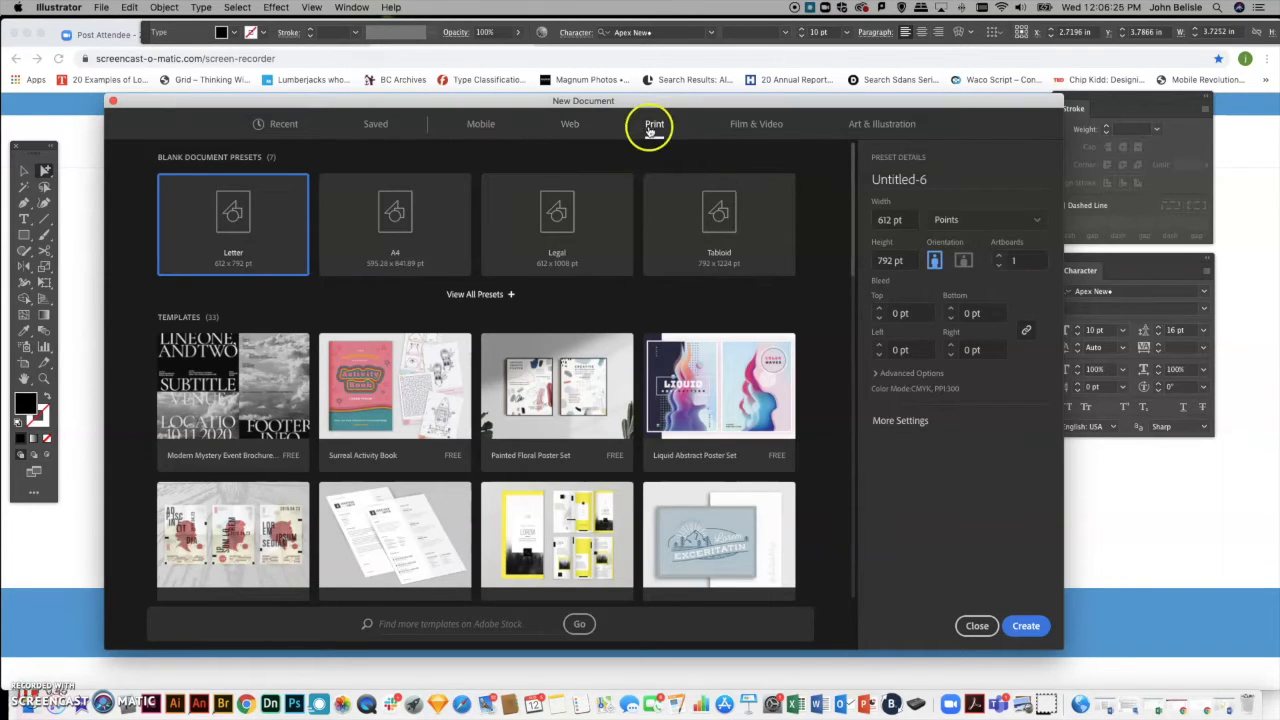
left_click(225, 218)
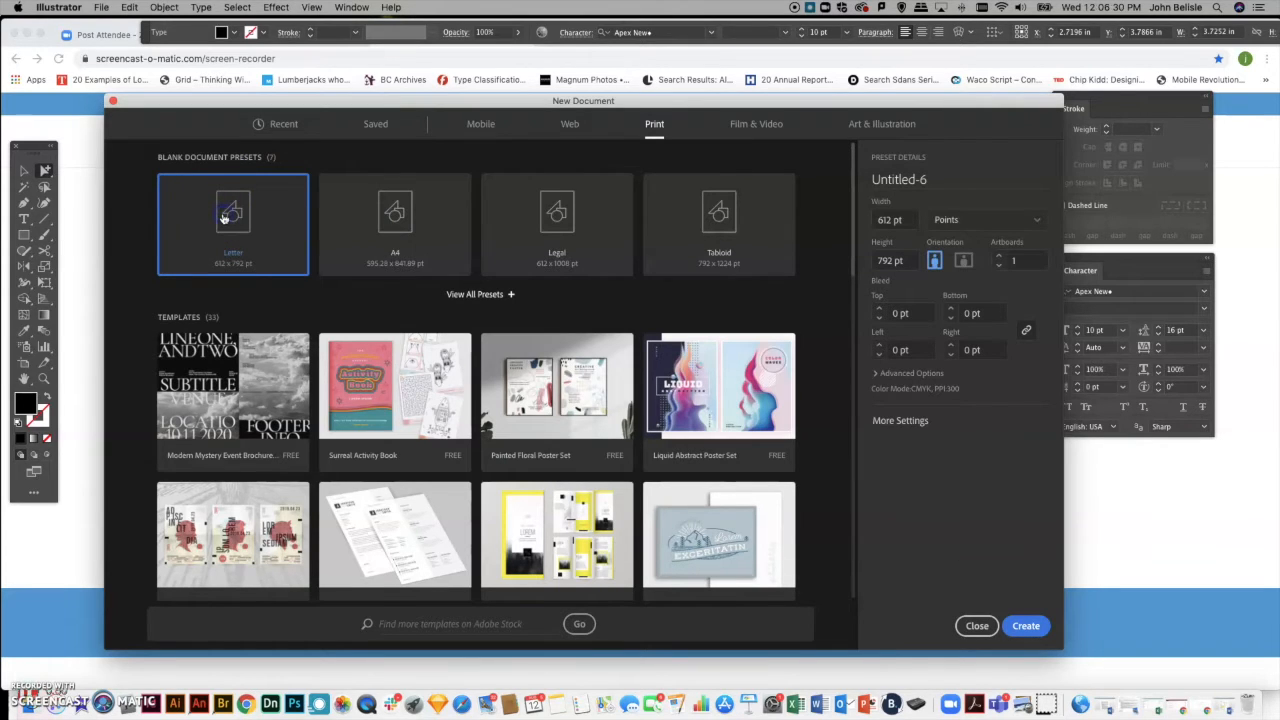
left_click(942, 220)
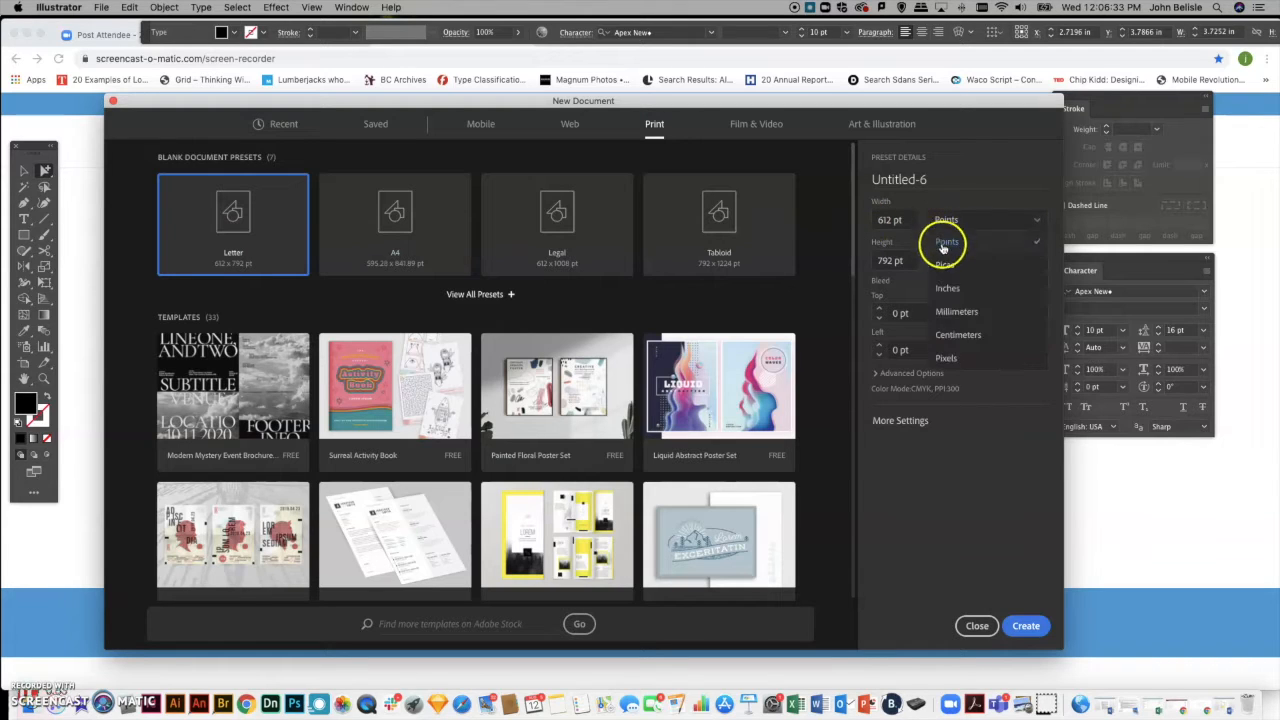
left_click(948, 289)
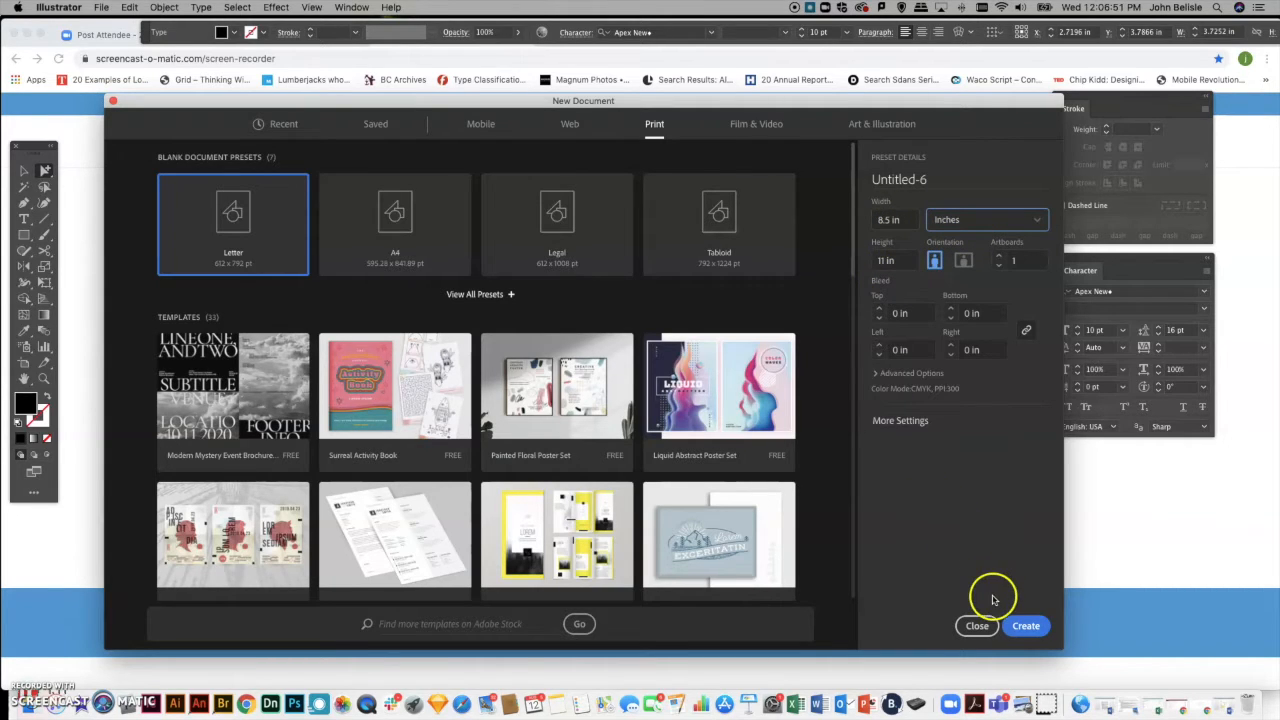
left_click(1026, 630)
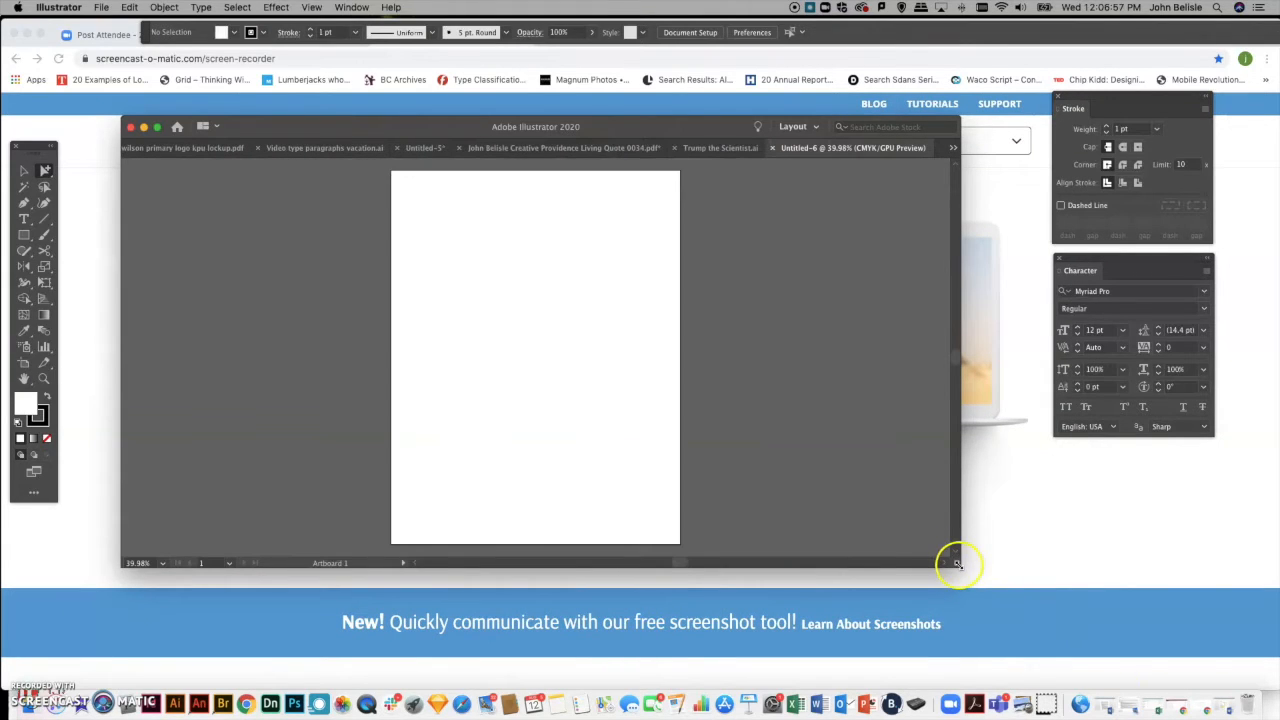
Enlarge the document window and show the rulers.
left_click_drag(957, 563, 1176, 654)
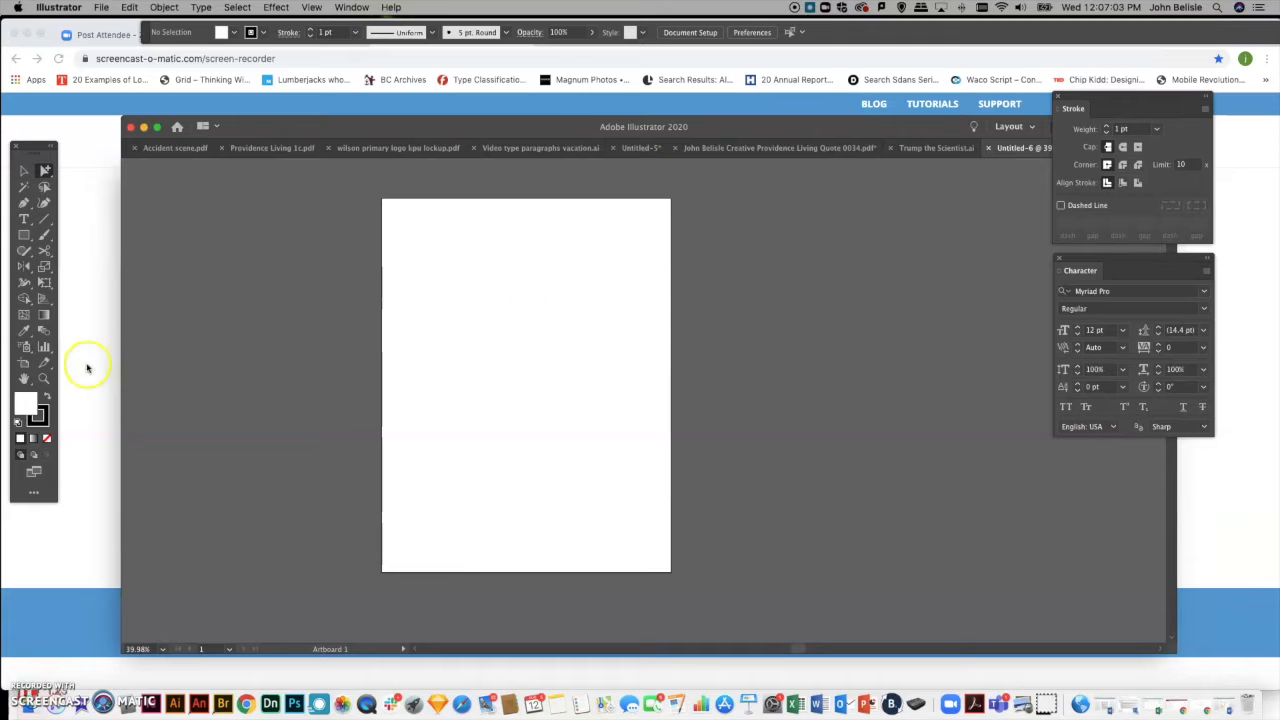
left_click(23, 363)
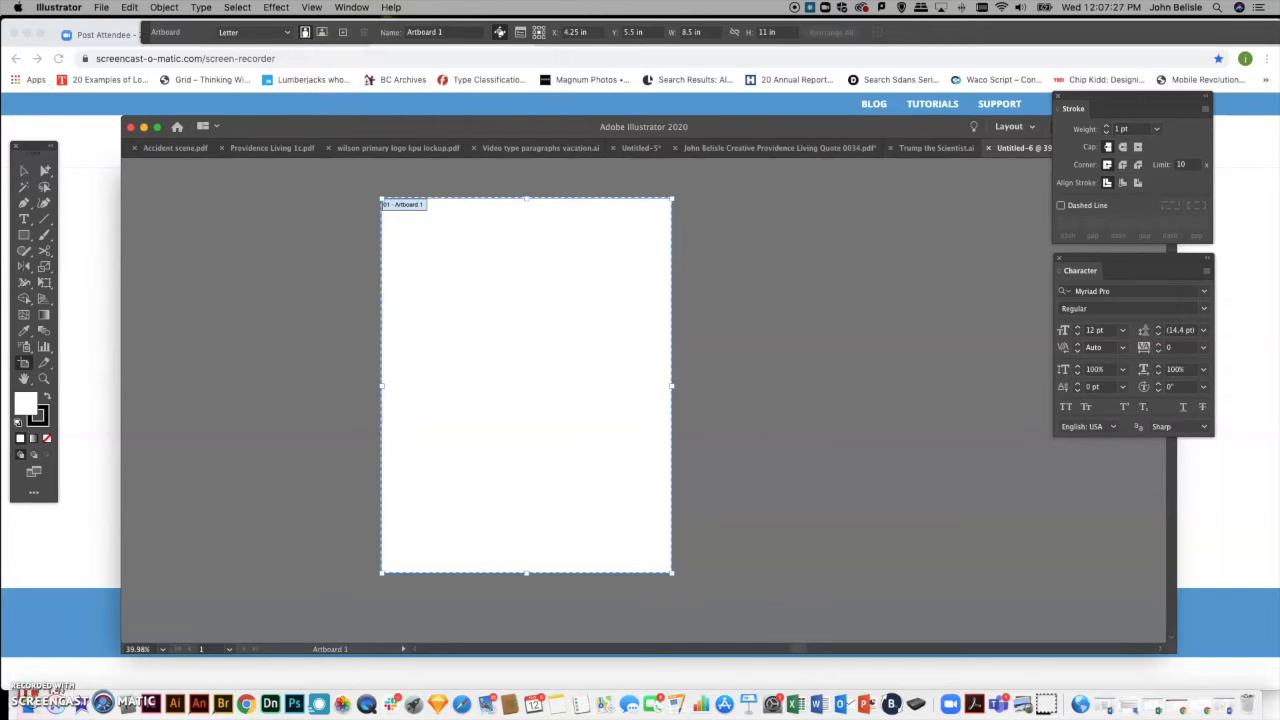
left_click(351, 7)
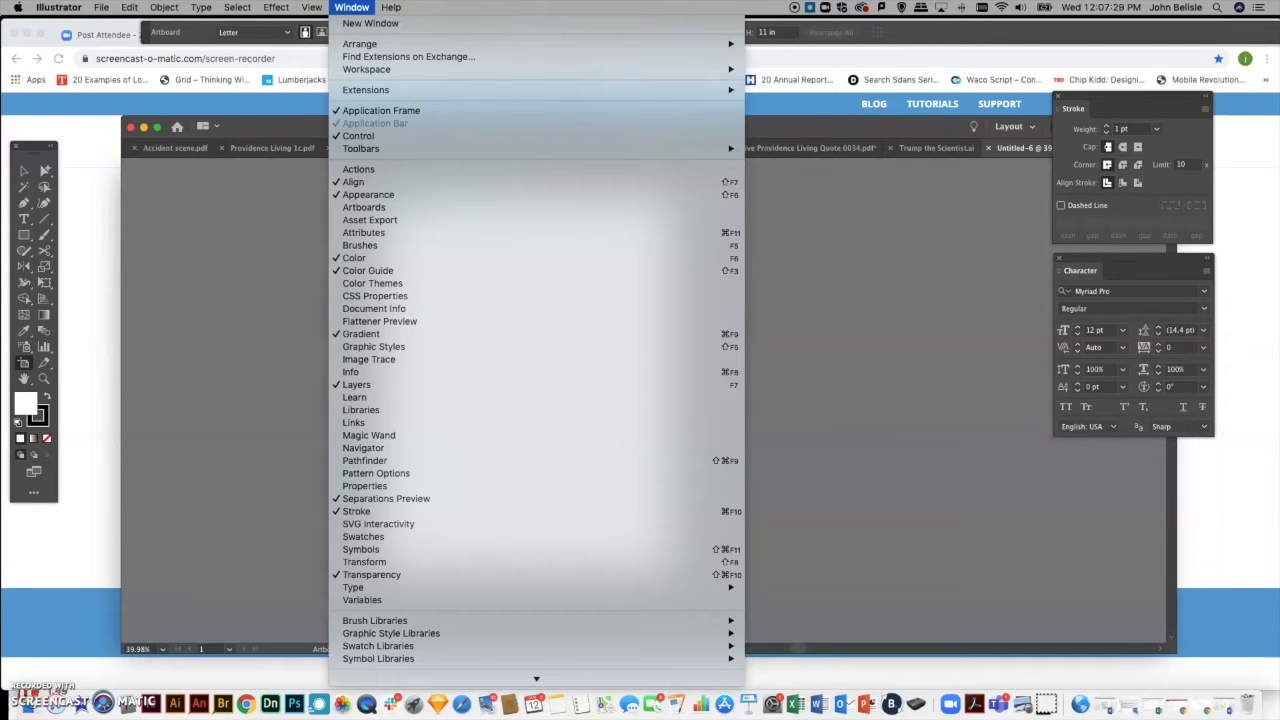
mouse_move(311, 6)
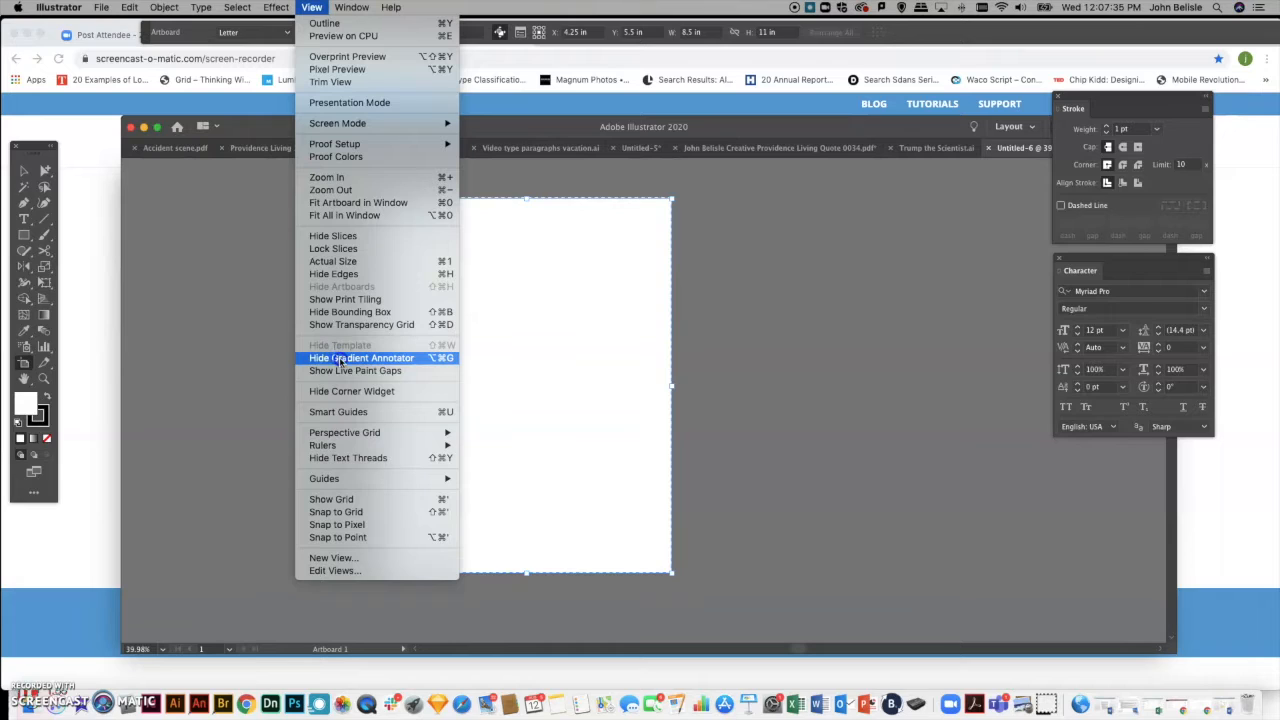
mouse_move(330, 445)
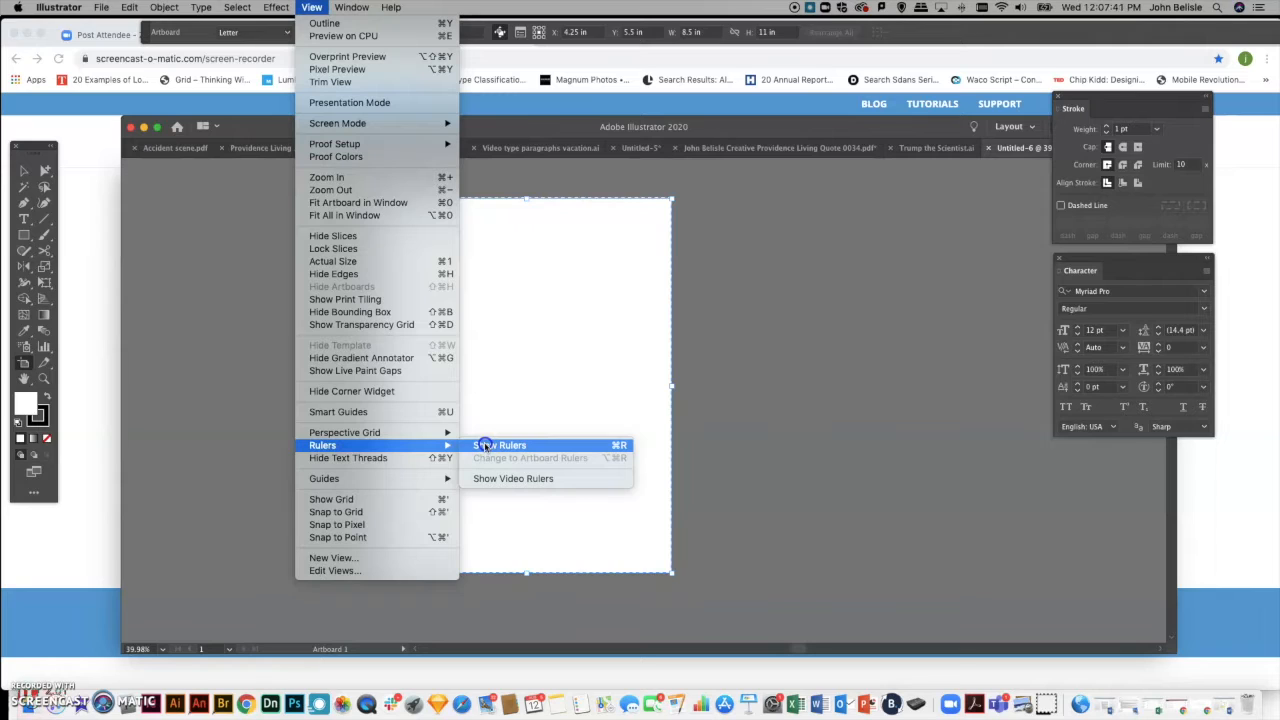
left_click(484, 445)
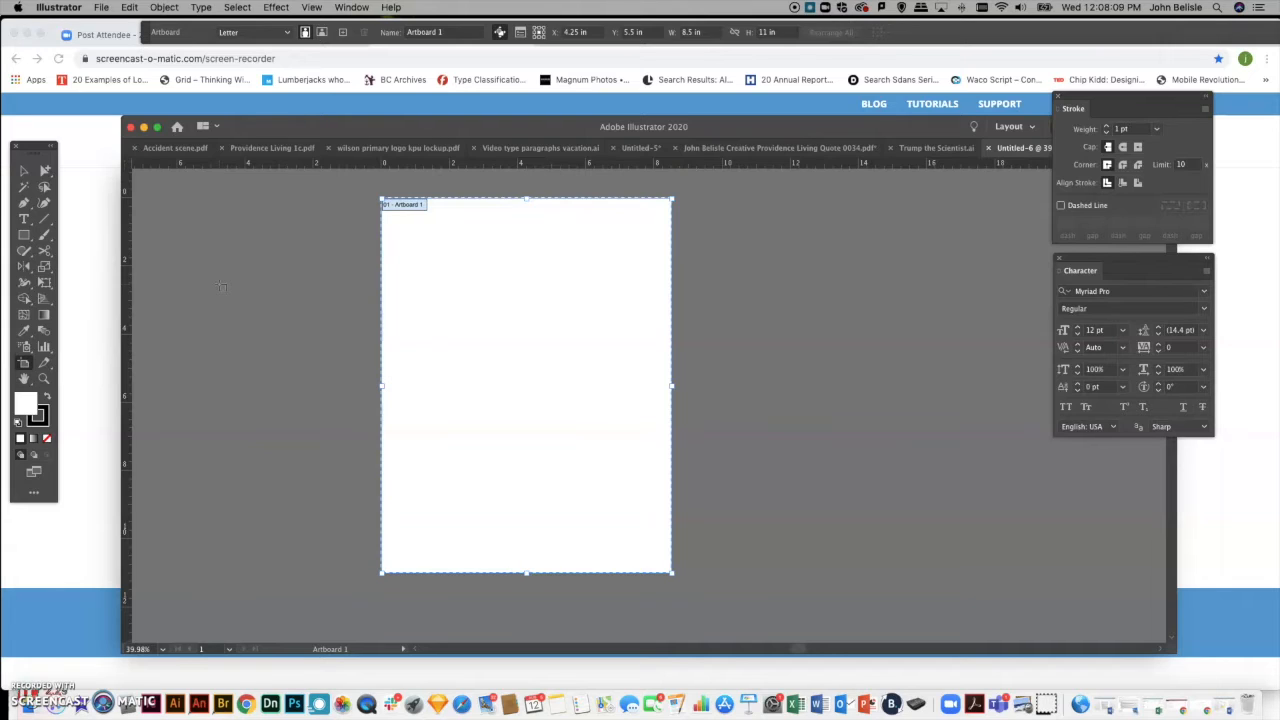
Place two vertical margin guides about 1 inch inside the artboard's left and right edges.
right_click(127, 291)
left_click_drag(211, 302, 415, 278)
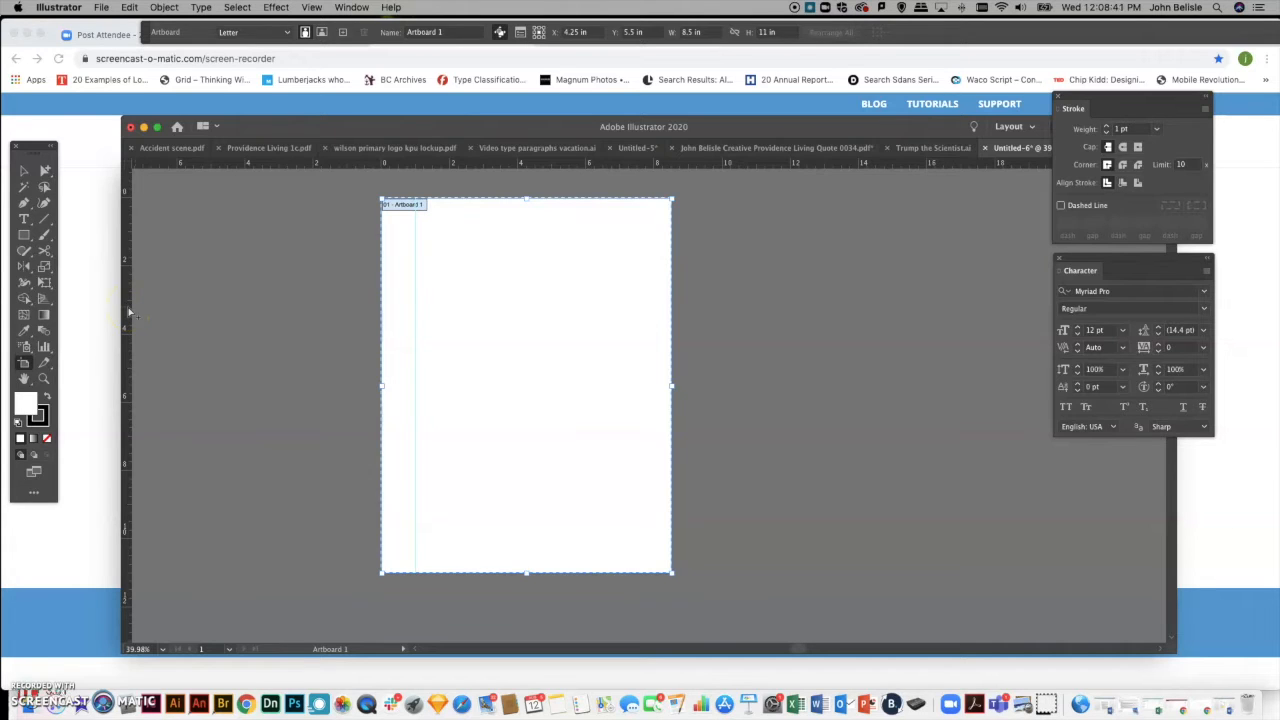
left_click_drag(129, 310, 637, 293)
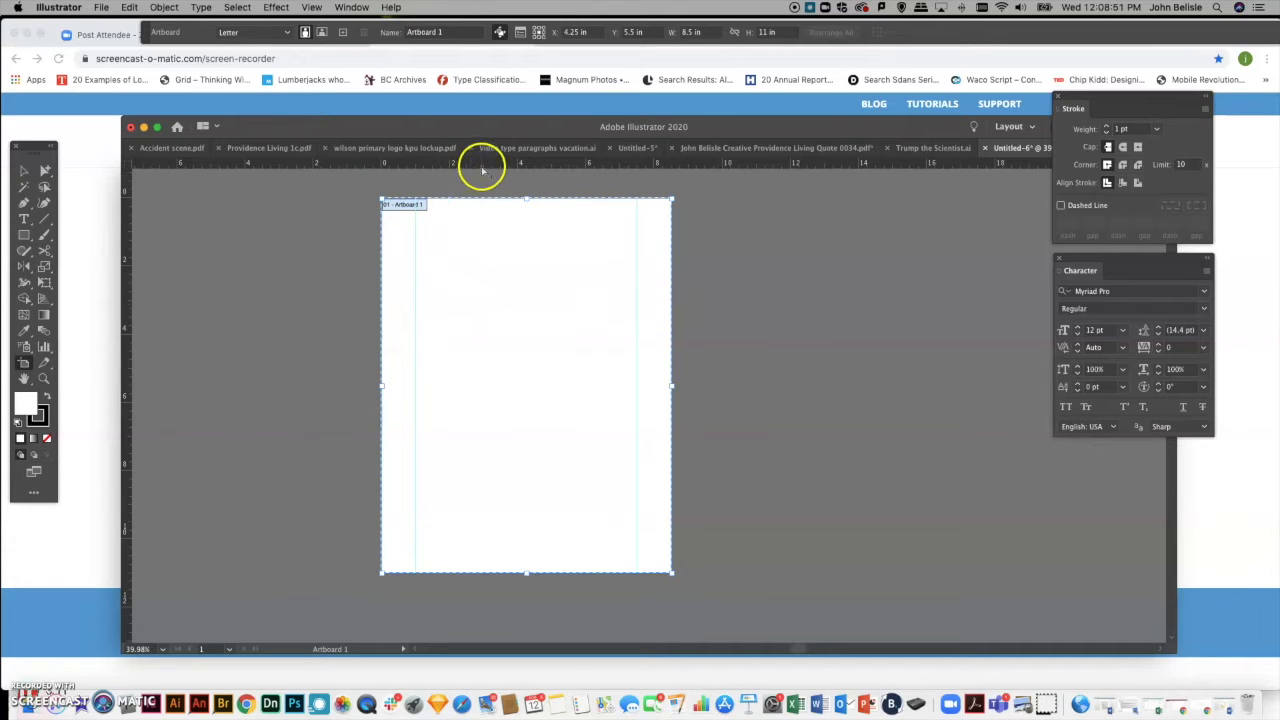
Place two horizontal margin guides about 1 inch inside the artboard's top and bottom edges.
left_click_drag(484, 168, 481, 233)
left_click_drag(481, 233, 480, 231)
left_click_drag(477, 163, 445, 575)
left_click_drag(443, 575, 446, 537)
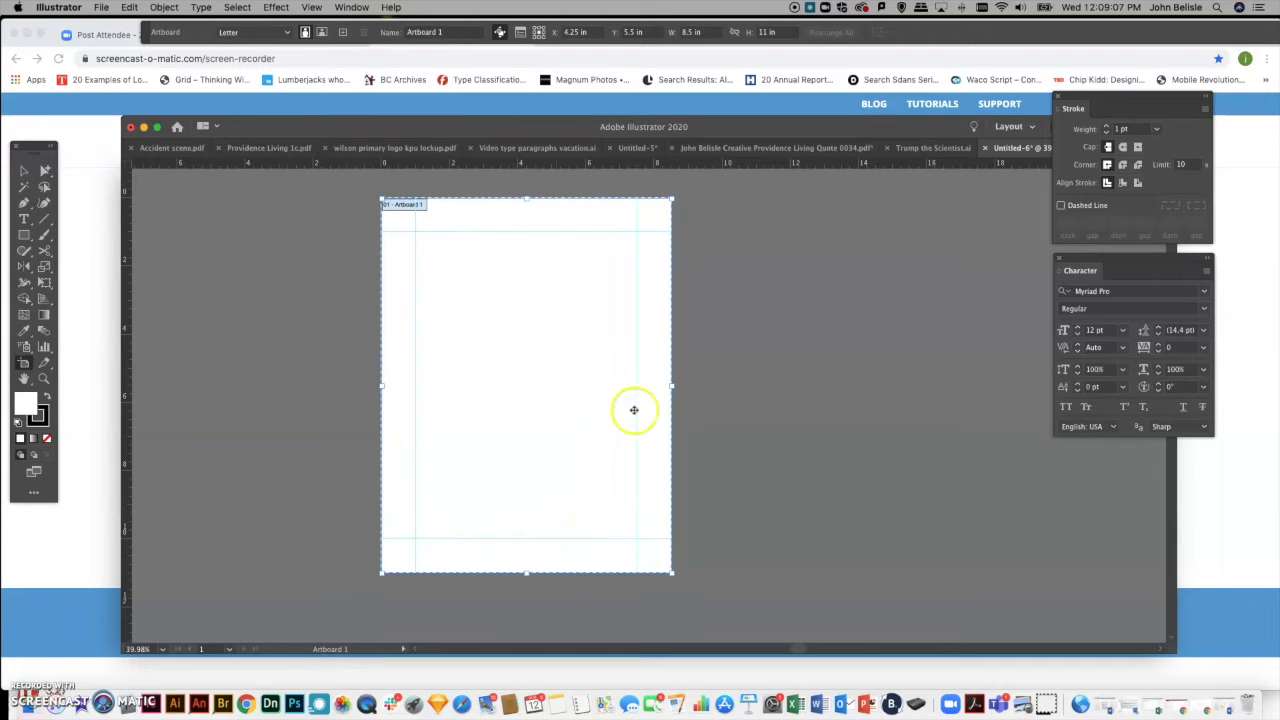
Draw a column rectangle about 2.45 by 8.98 in from the upper-left margin corner down to the bottom margin guide.
left_click(44, 171)
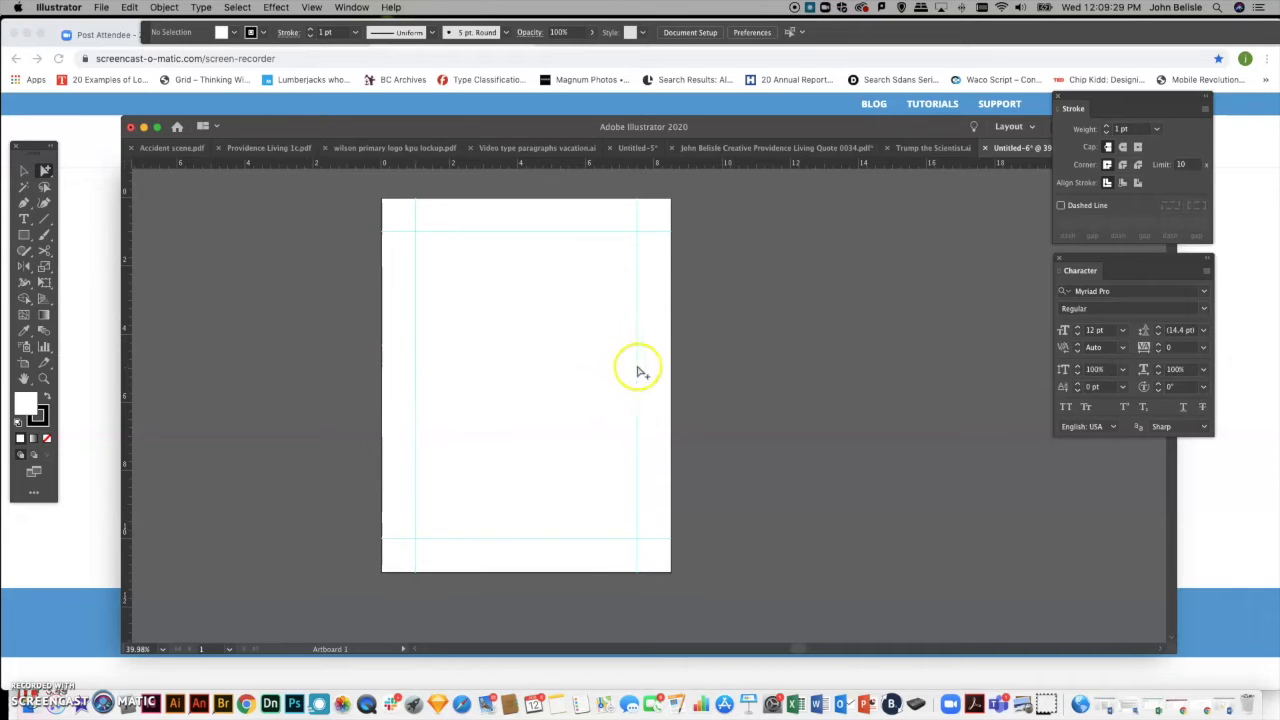
left_click(22, 236)
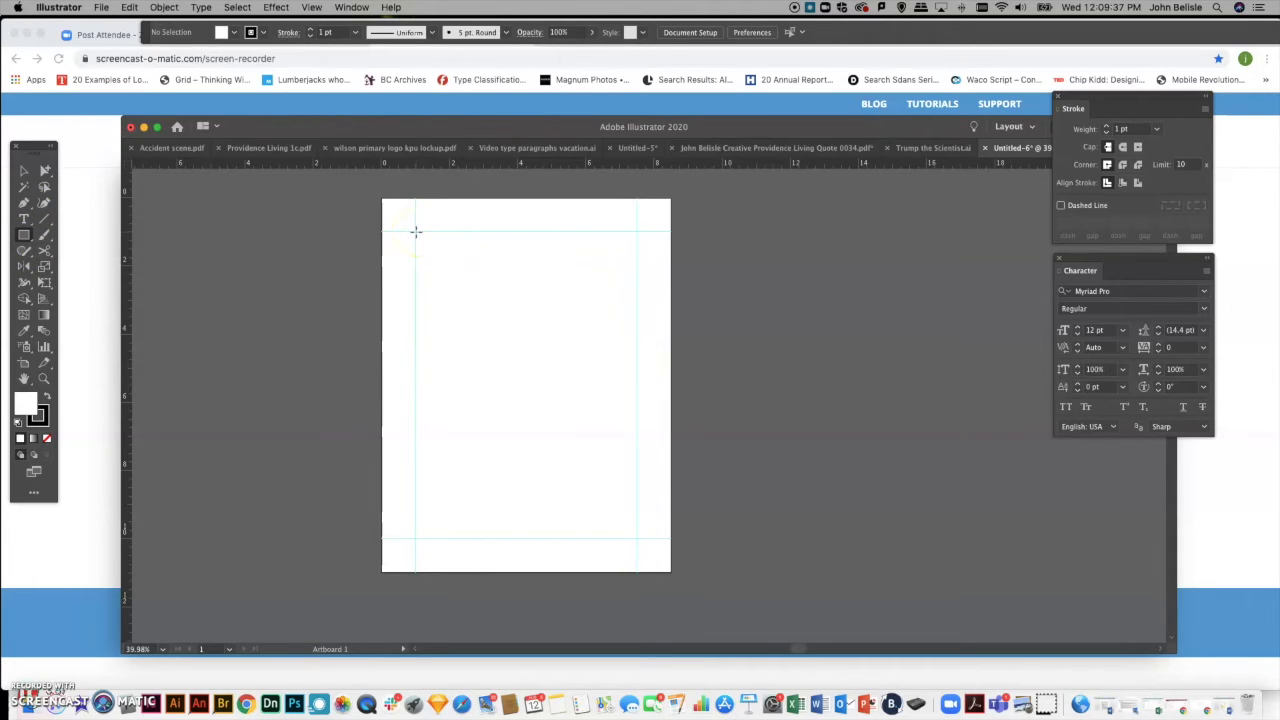
left_click_drag(415, 242, 500, 539)
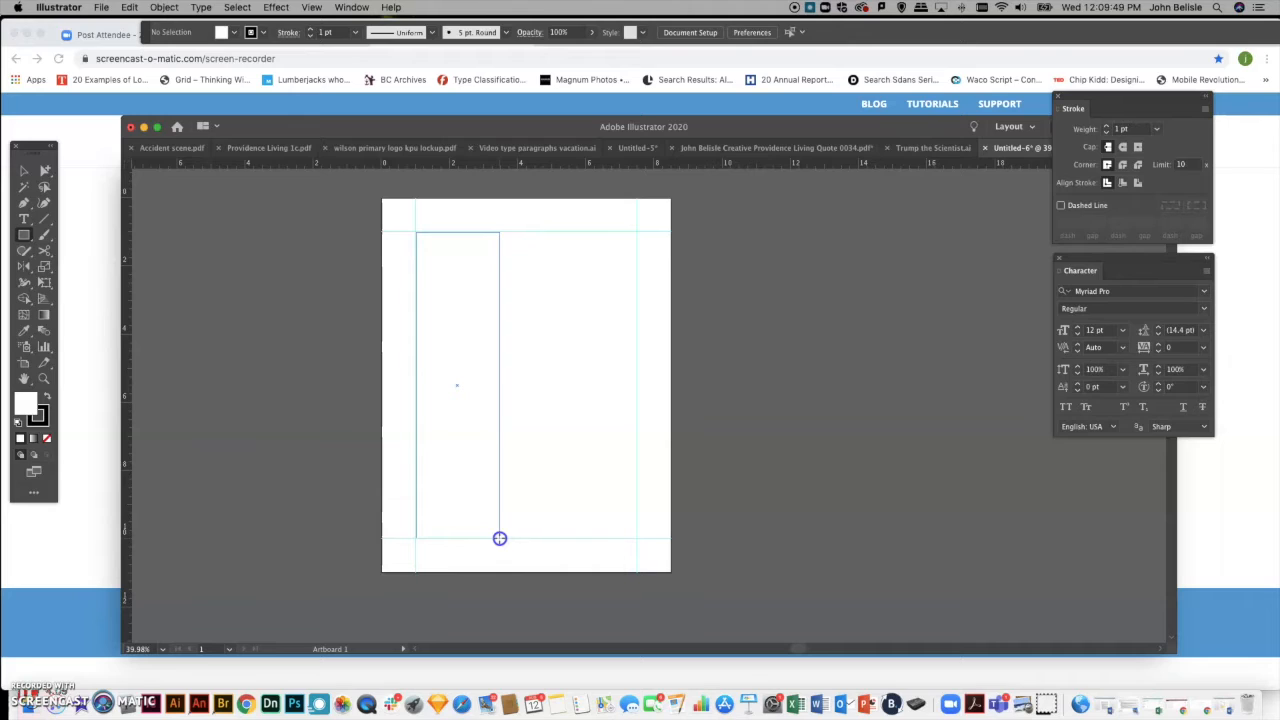
left_click_drag(500, 539, 499, 537)
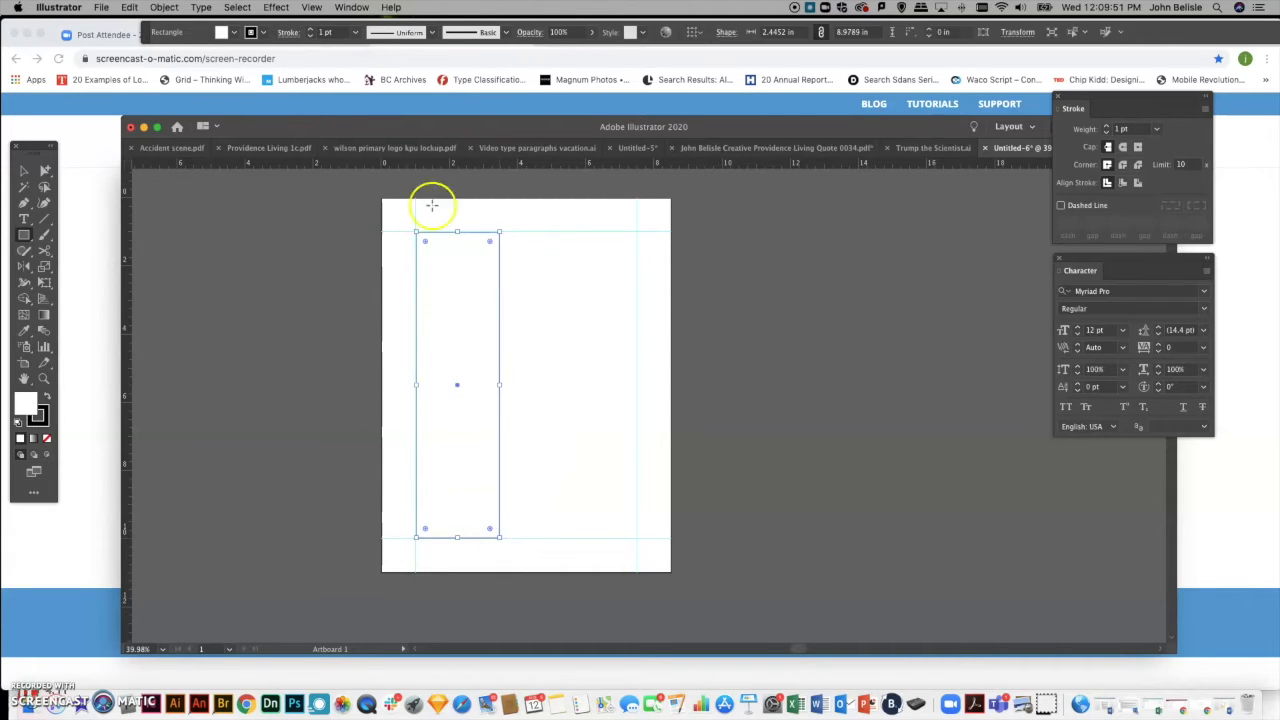
Duplicate the column rectangle twice, placing the copies side by side to its right with narrow, equal gutters.
left_click(45, 172)
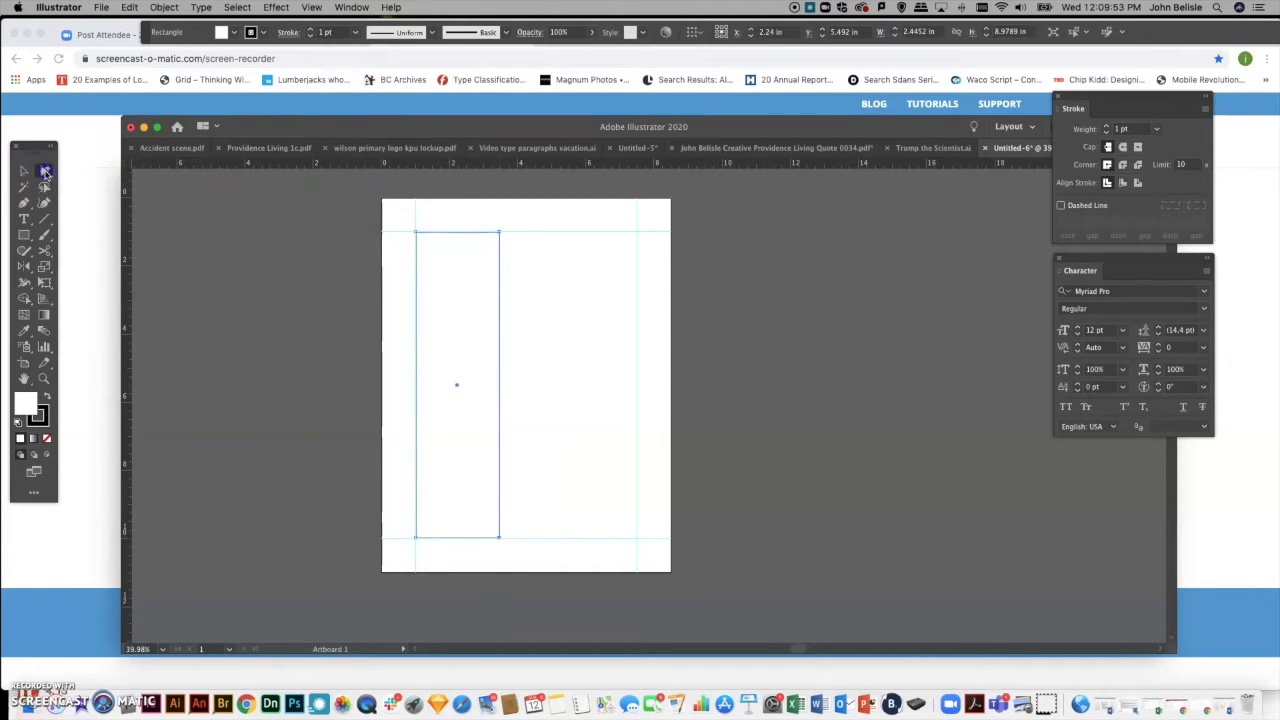
left_click(528, 343)
left_click(499, 362)
left_click(129, 7)
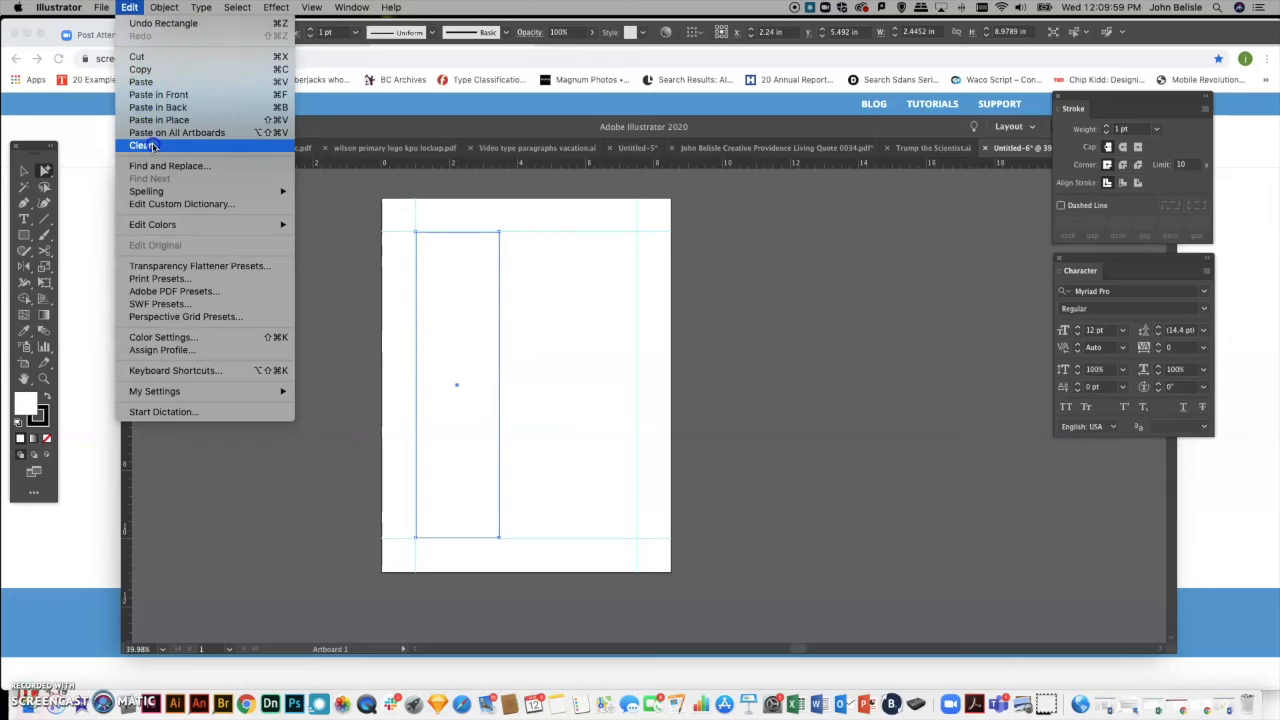
mouse_move(101, 7)
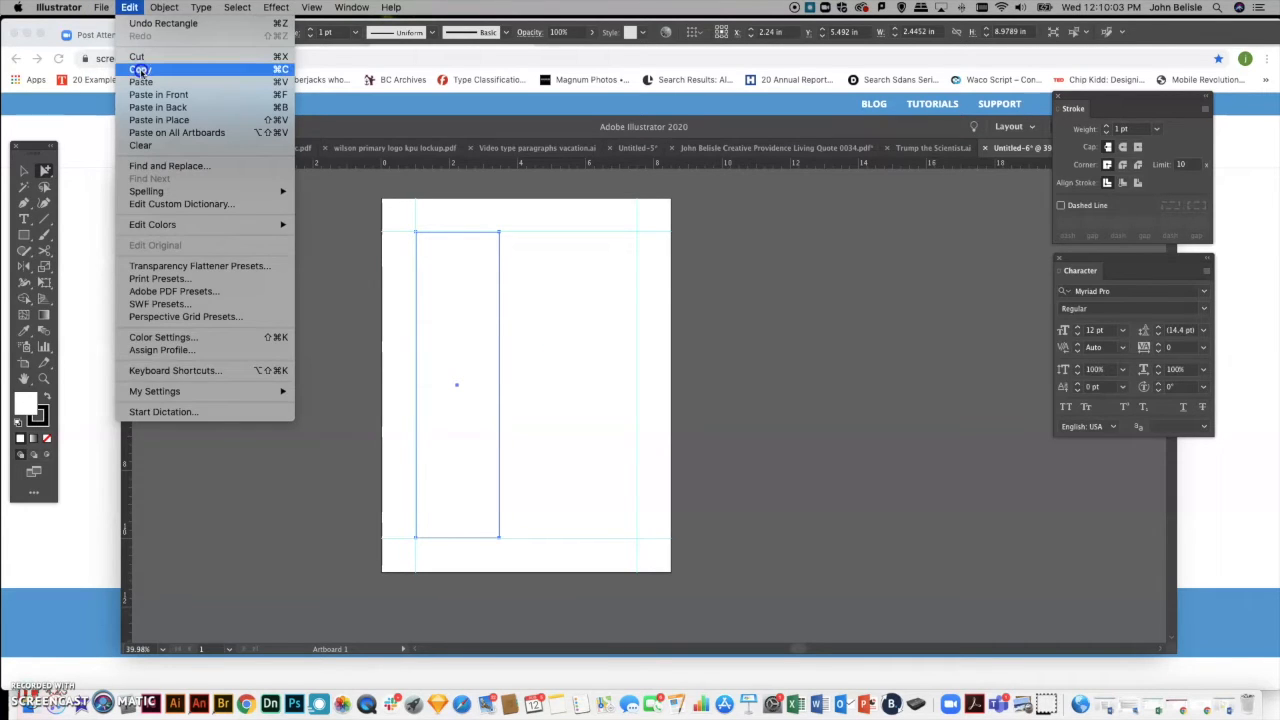
left_click(140, 70)
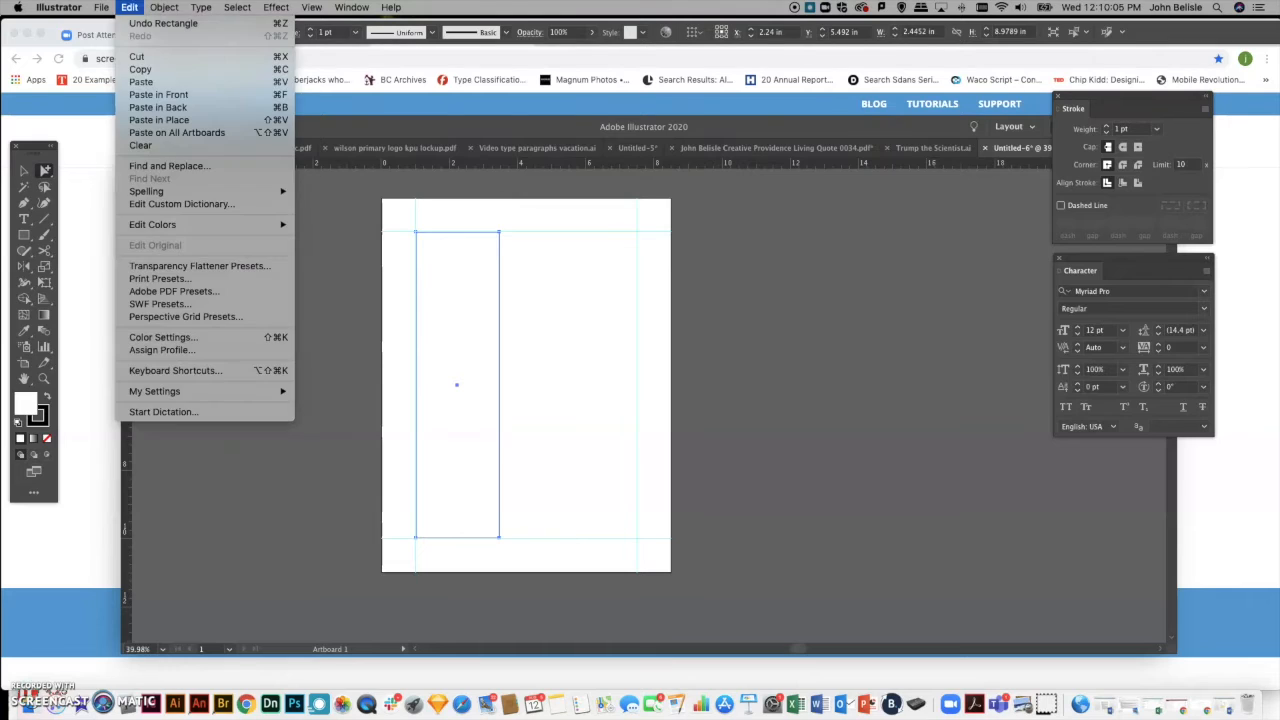
left_click(146, 95)
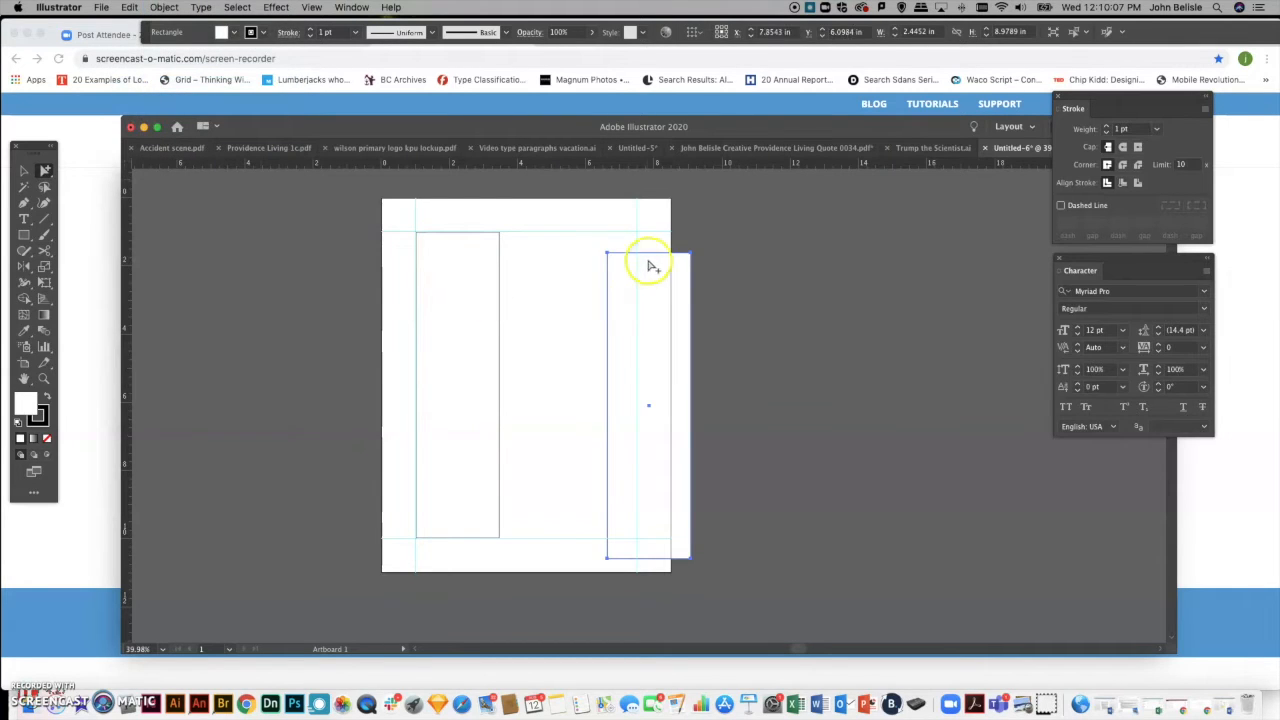
left_click_drag(622, 258, 520, 235)
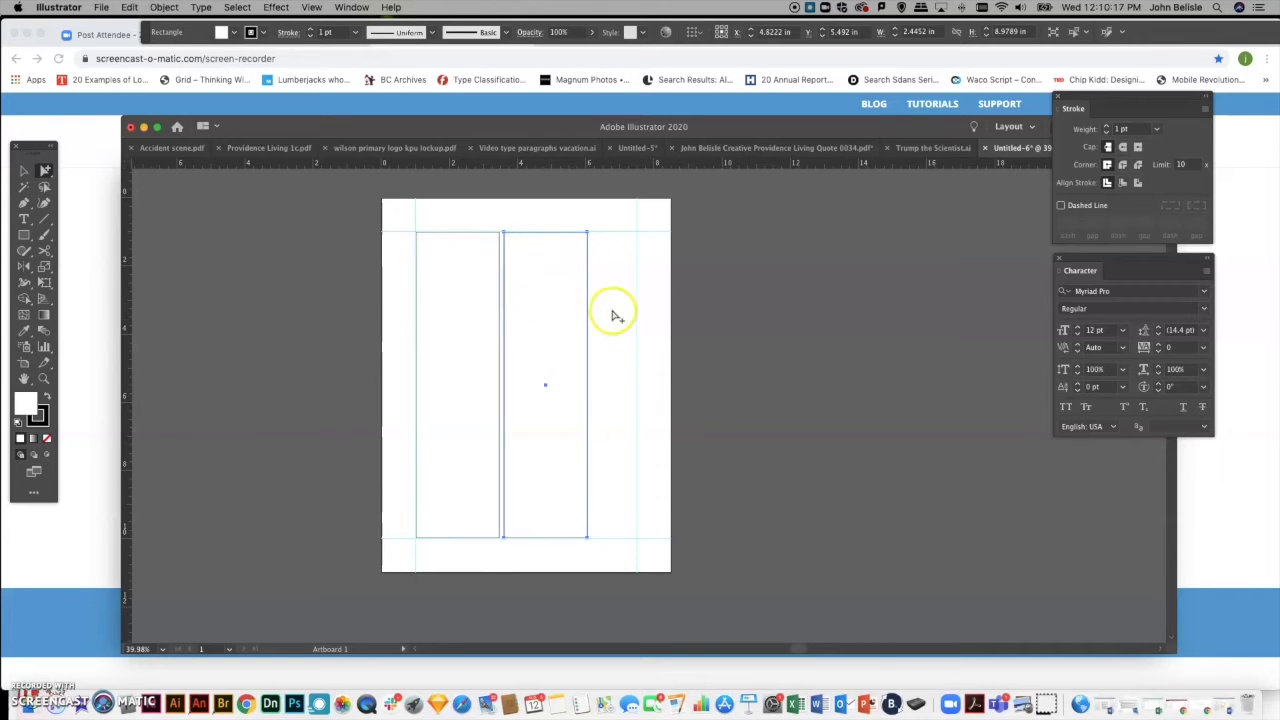
left_click_drag(519, 245, 611, 276)
Select all three column rectangles and scale them together horizontally to about 6.47 in wide, ending at the right margin guide.
left_click(561, 273)
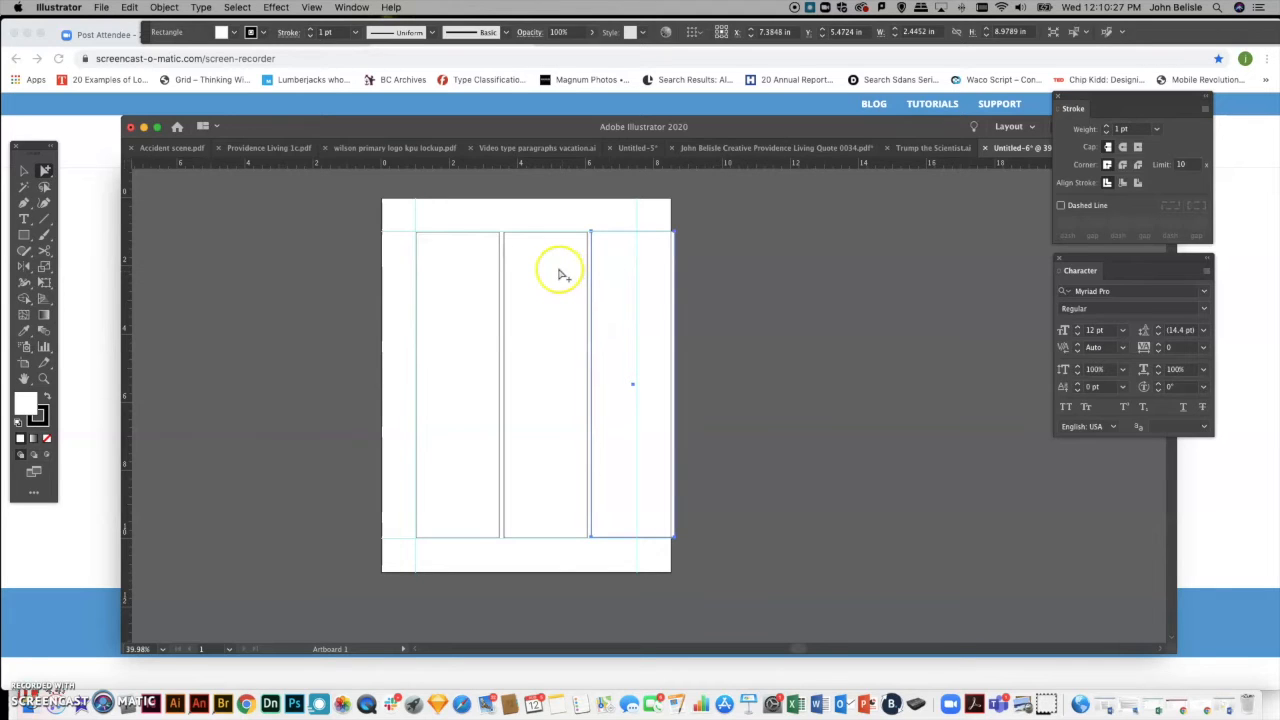
left_click(549, 268, "shift")
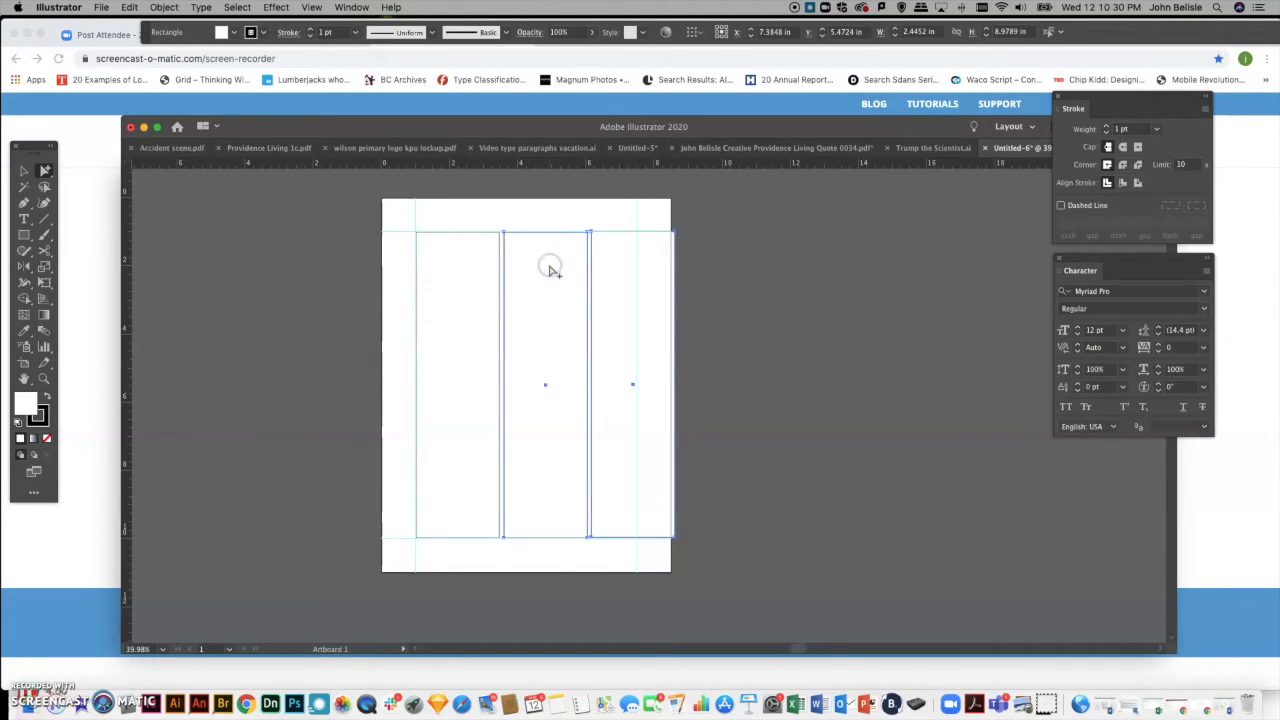
left_click(475, 270, "shift")
left_click(626, 291, "shift")
left_click(624, 294, "shift")
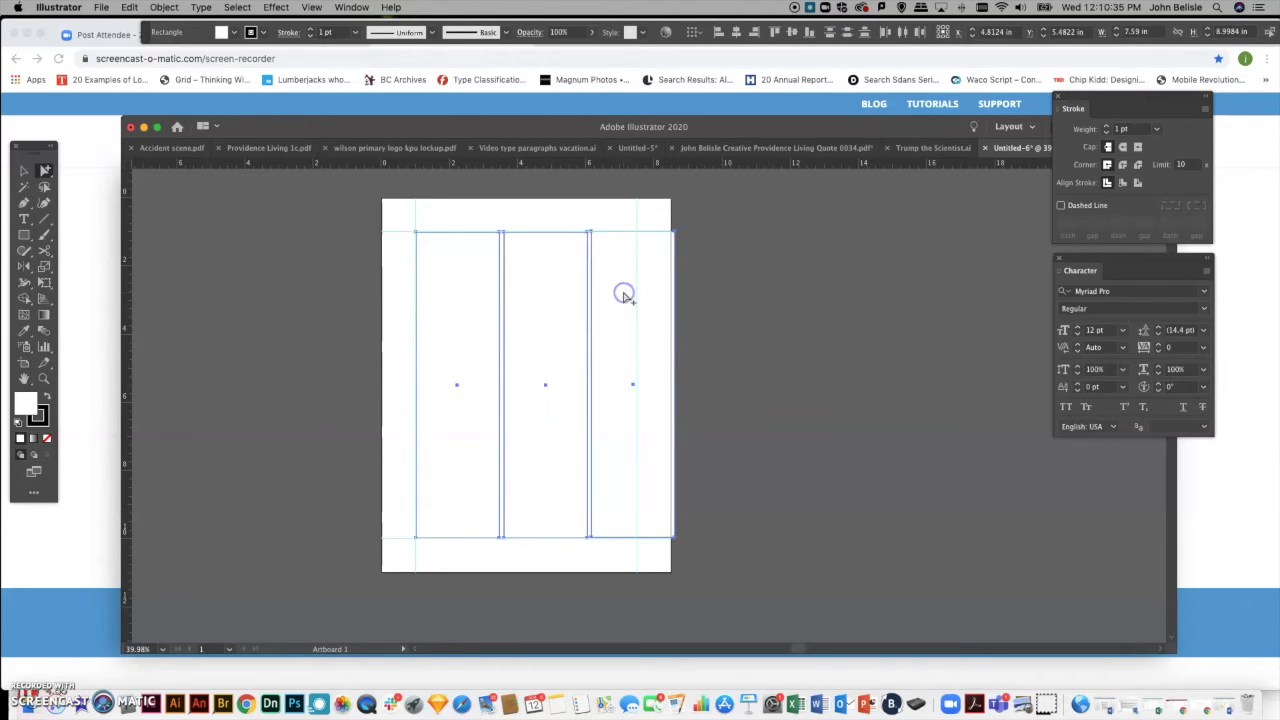
left_click(44, 282)
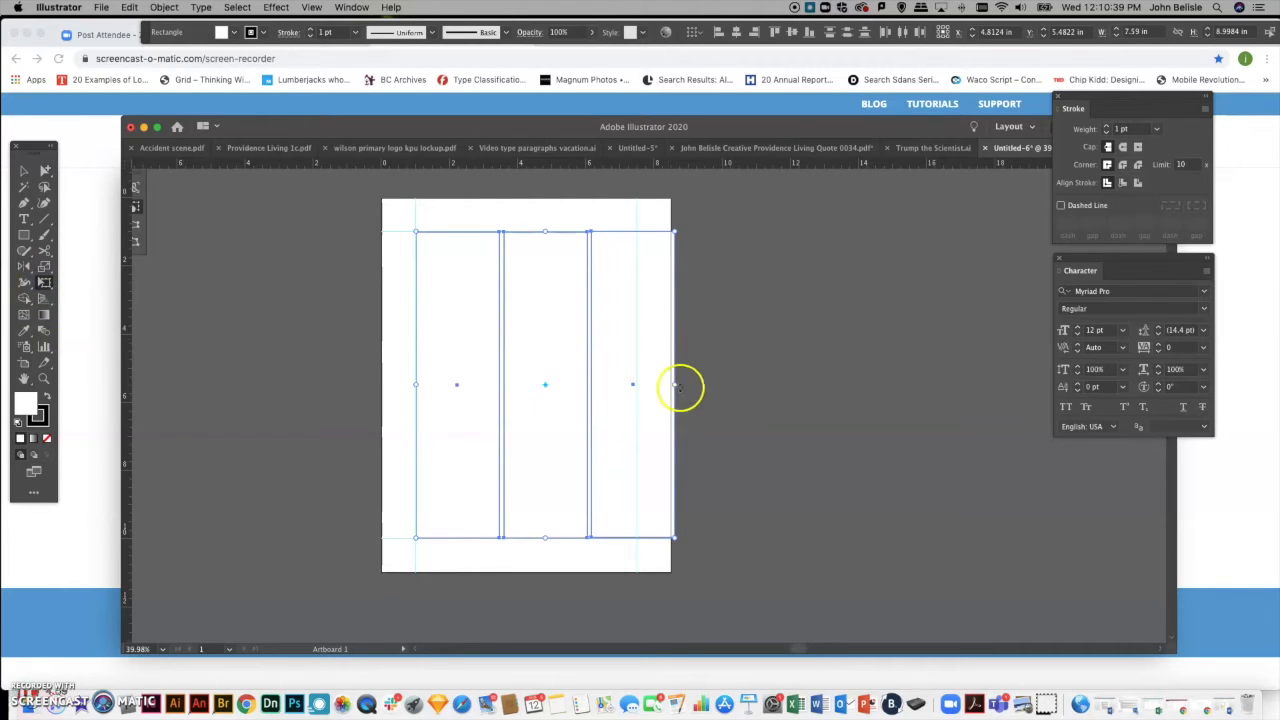
left_click_drag(674, 384, 636, 386)
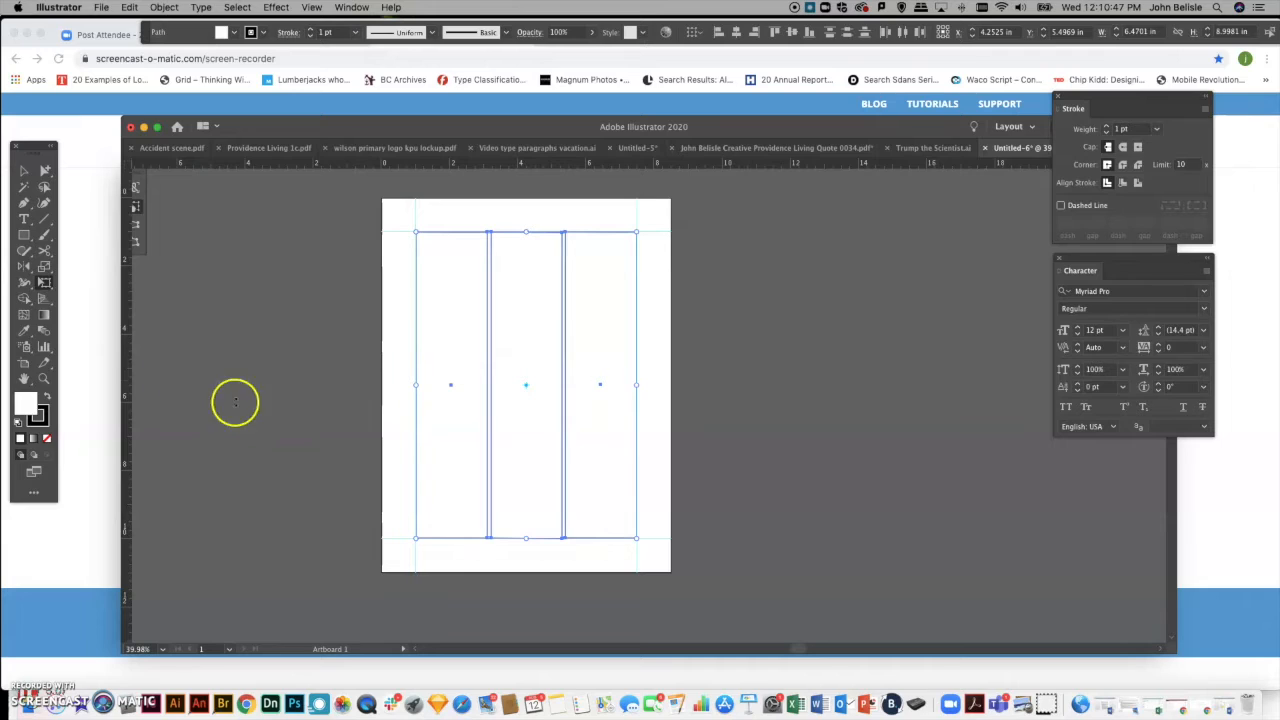
Place four vertical guides, one along each side of the two gutters between the column rectangles.
left_click_drag(127, 375, 488, 363)
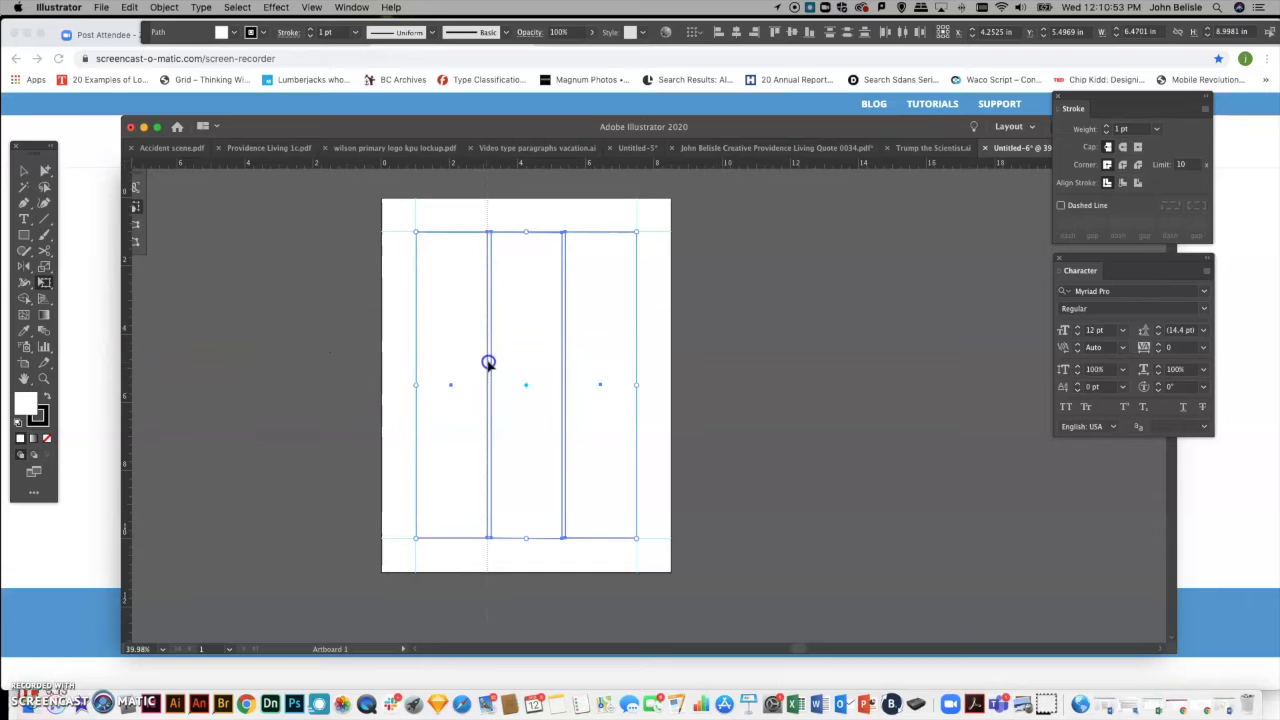
left_click_drag(487, 363, 487, 365)
left_click_drag(128, 364, 493, 380)
left_click_drag(492, 380, 489, 380)
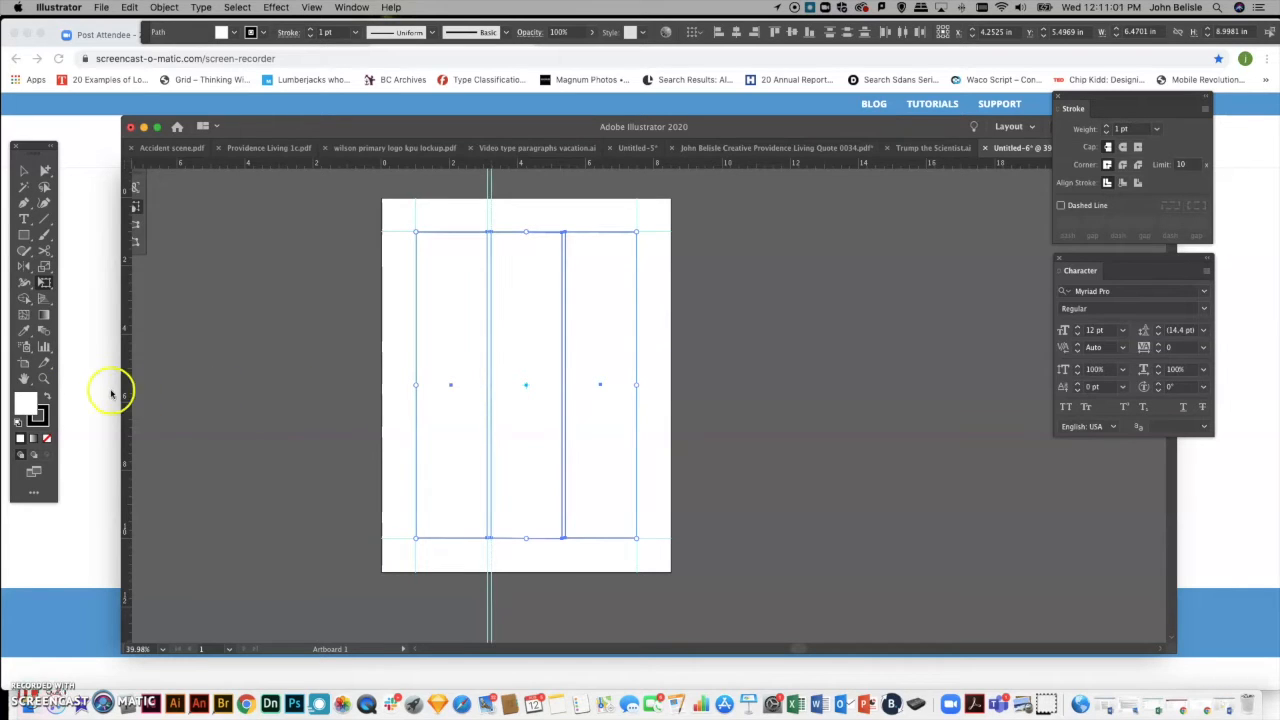
left_click_drag(131, 389, 563, 380)
left_click_drag(128, 385, 568, 371)
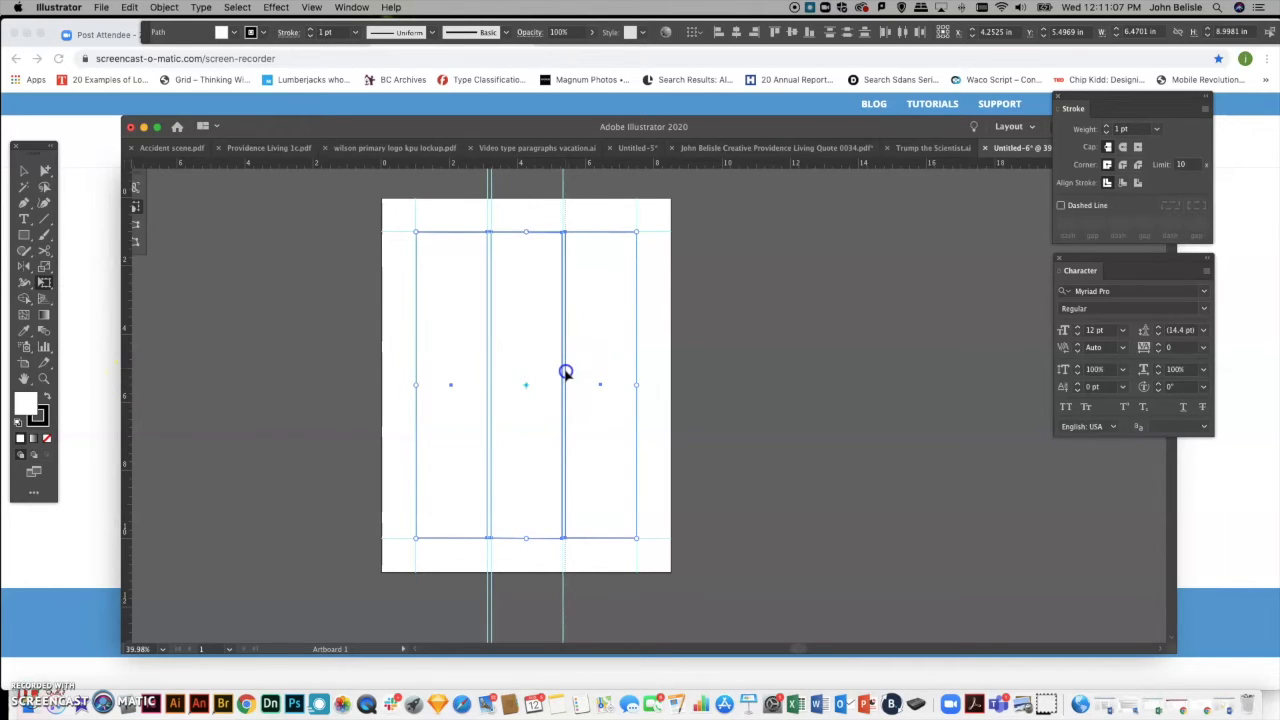
left_click_drag(566, 372, 566, 372)
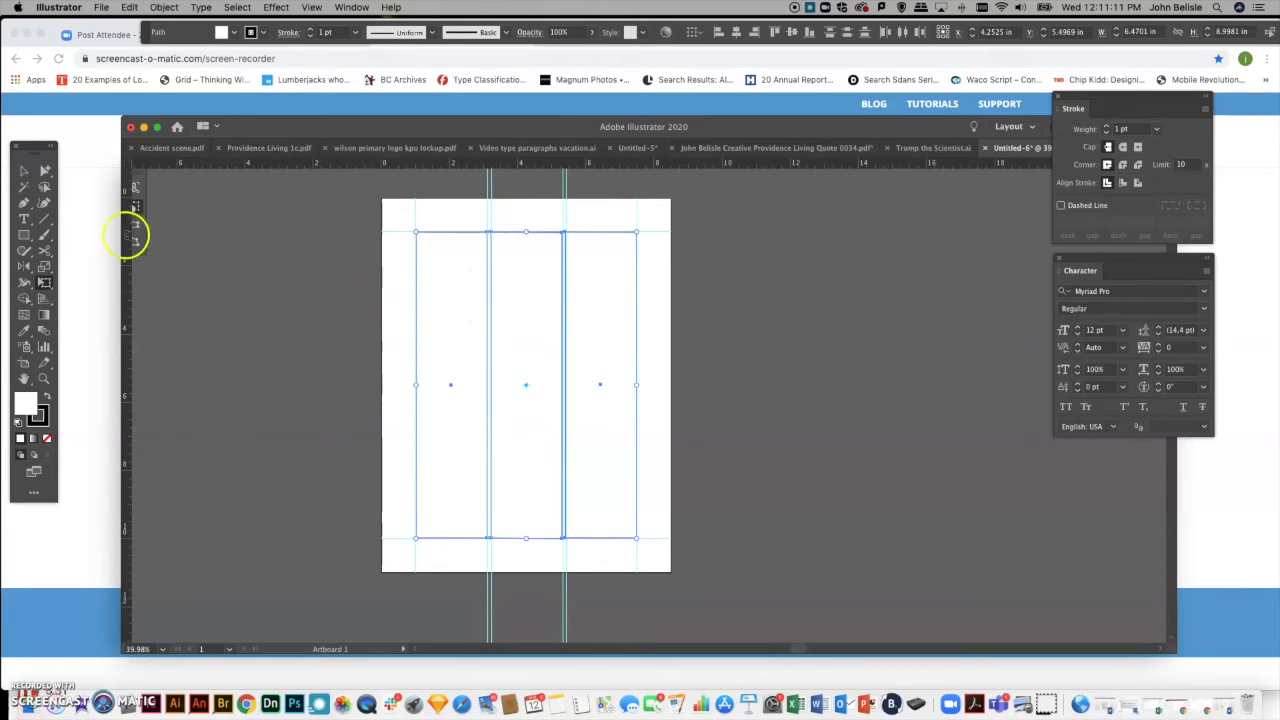
Select all three column rectangles and shorten them together from their top edge to about 4.45 in high, keeping them on the bottom margin guide.
left_click(44, 172)
left_click(240, 270)
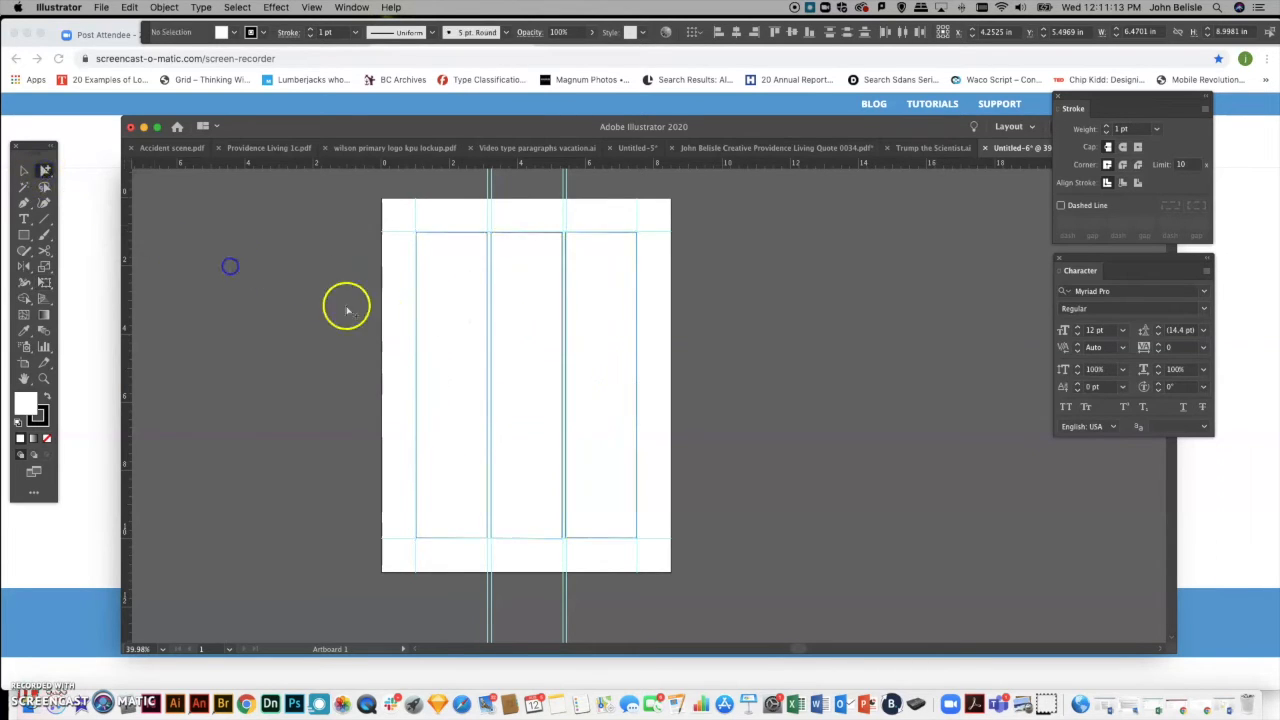
left_click(451, 312)
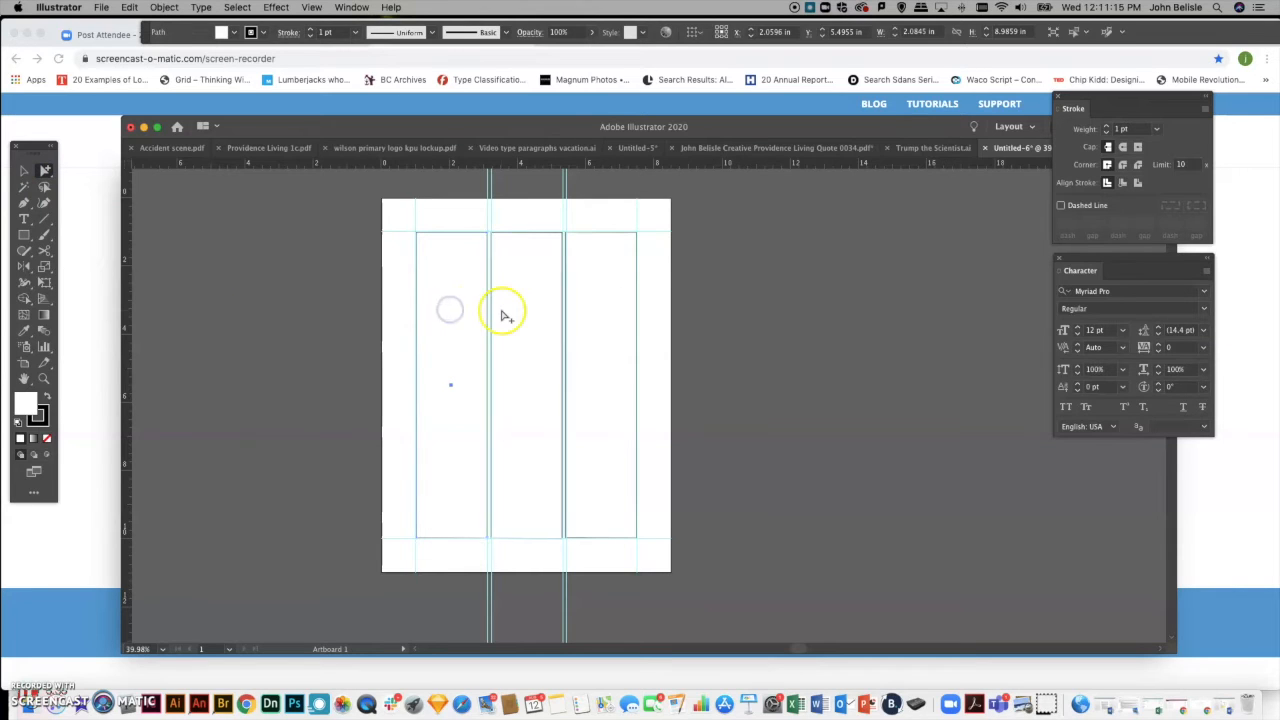
left_click(500, 309, "shift")
left_click(599, 321, "shift")
left_click(497, 318, "shift")
left_click(44, 282)
left_click_drag(525, 232, 529, 370)
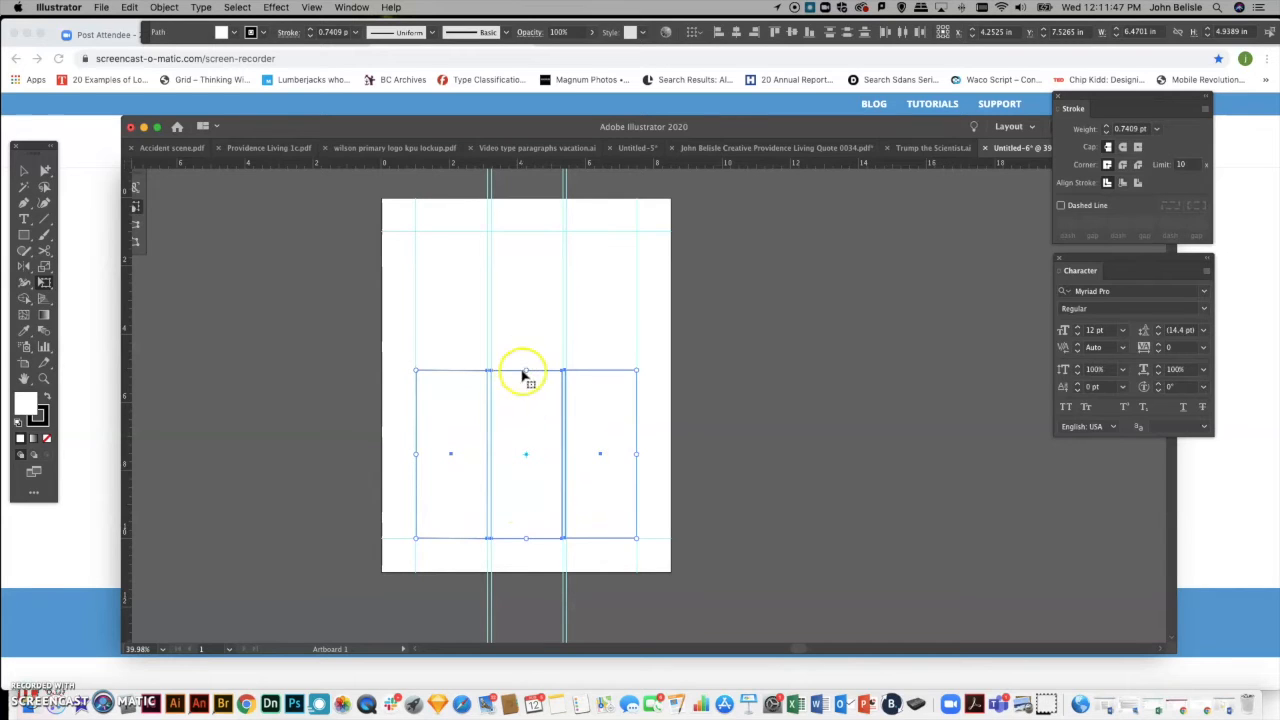
left_click_drag(529, 370, 526, 387)
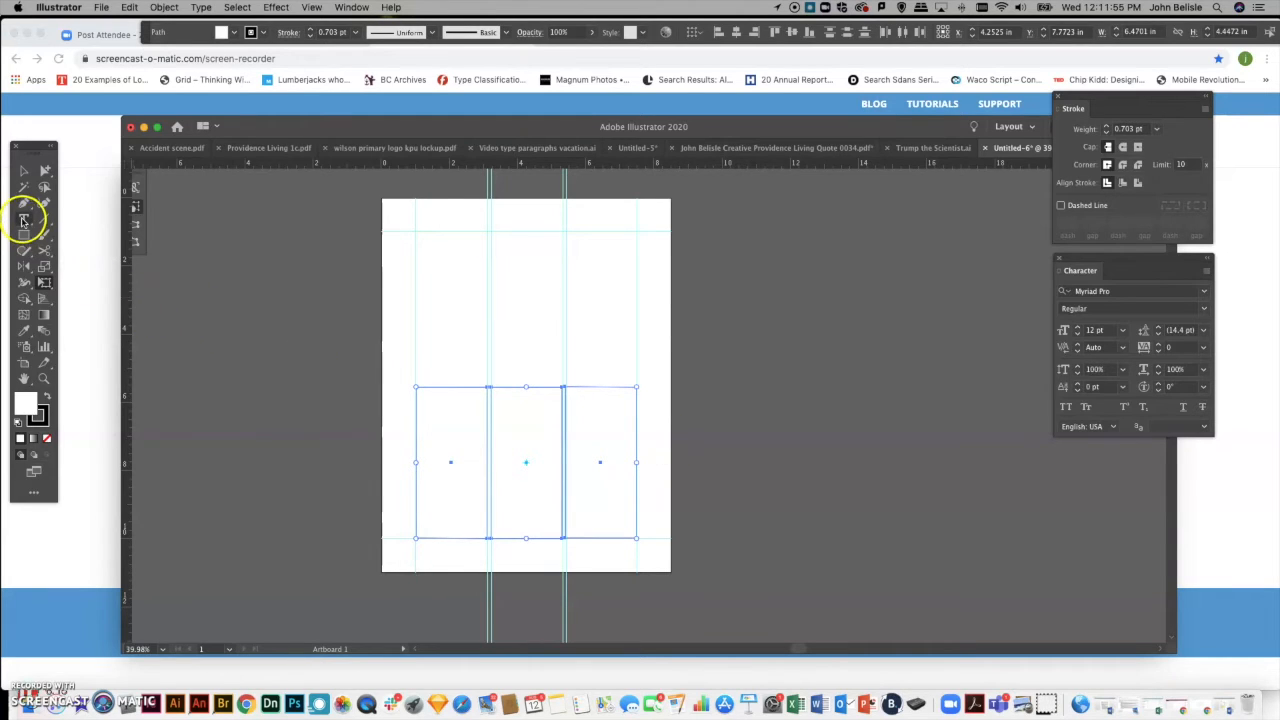
Draw a text frame about 6.51 by 1.13 in across all three columns at the top margin guide and delete its placeholder text.
left_click(24, 218)
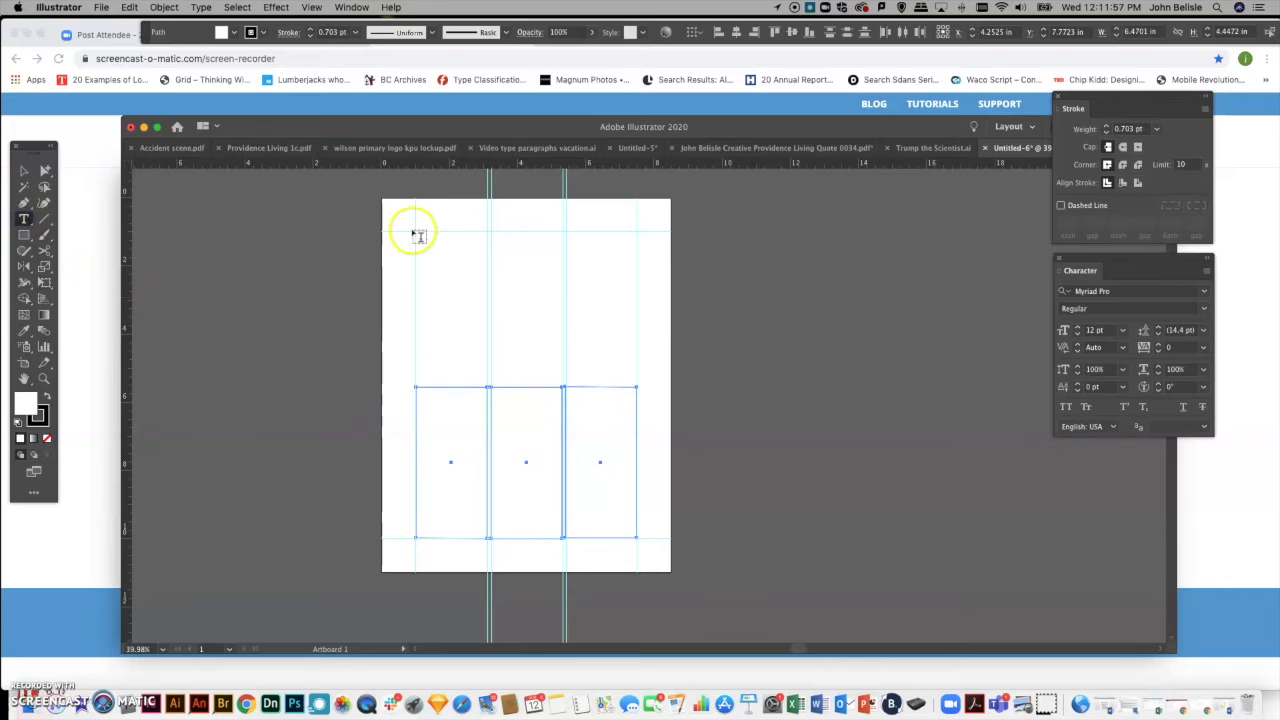
left_click_drag(416, 232, 637, 271)
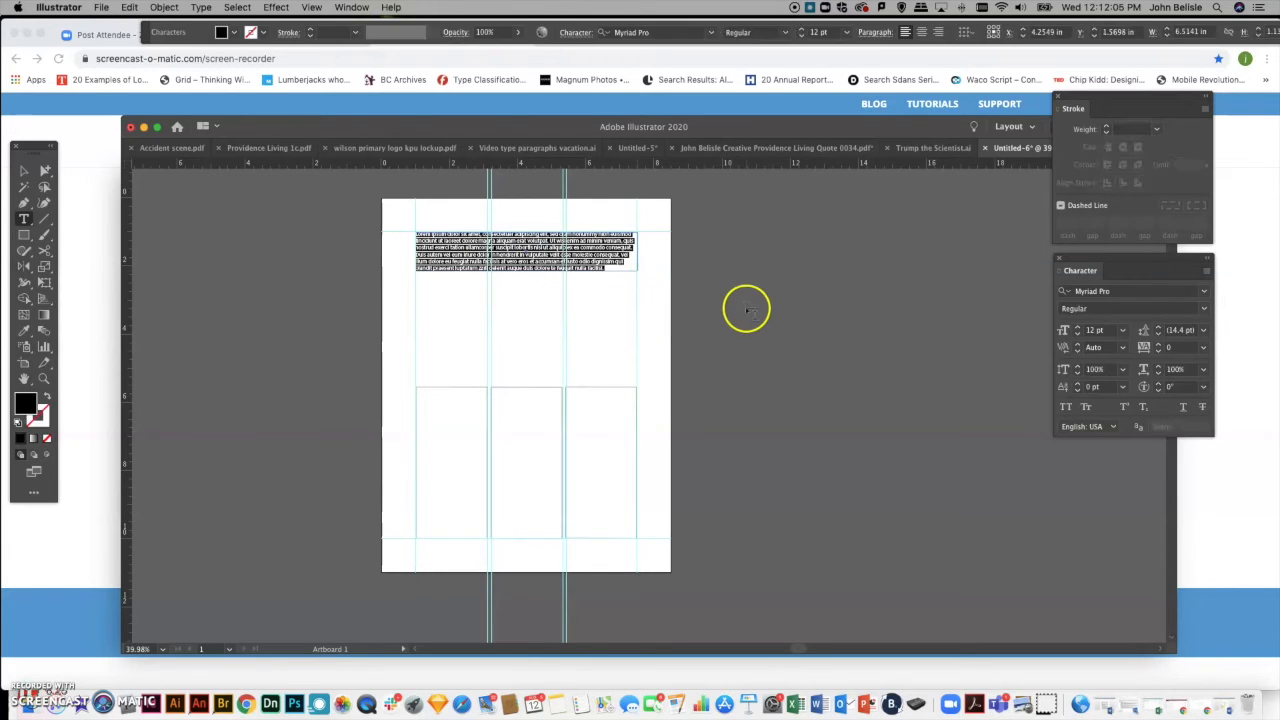
left_click(613, 268)
left_click_drag(613, 268, 288, 211)
key("BackSpace")
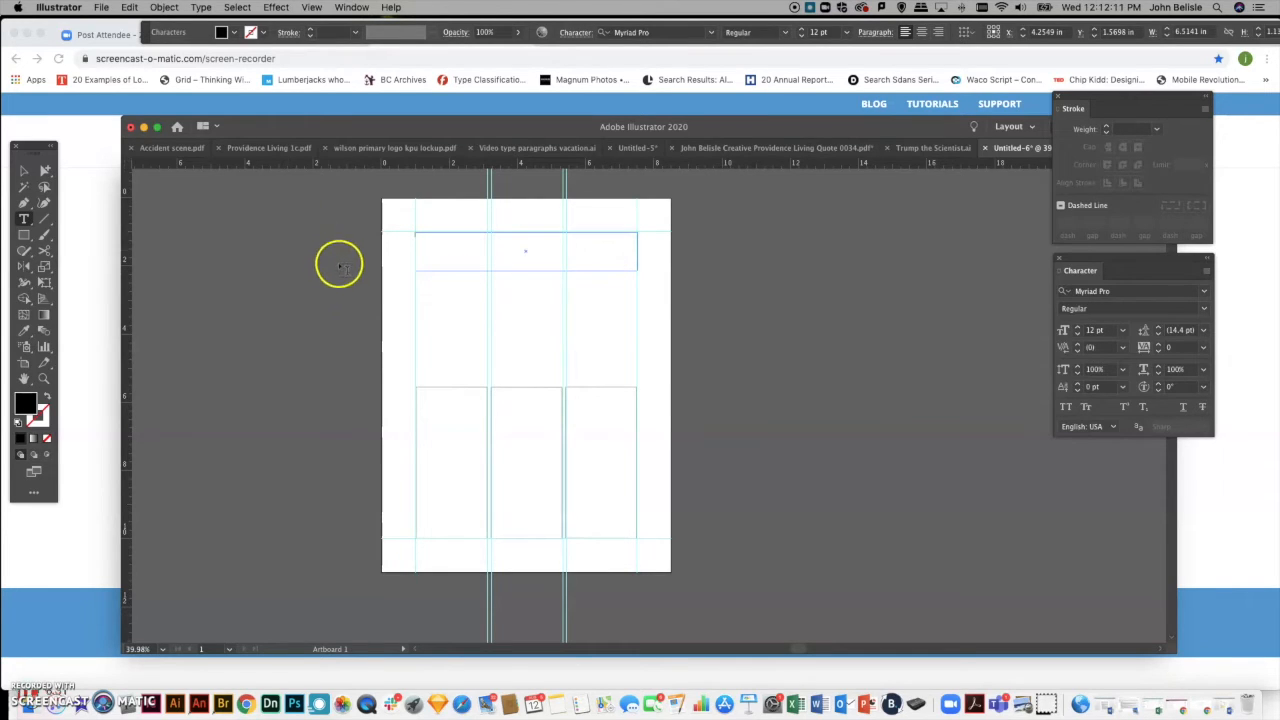
Draw a second text frame about 6.48 in wide below the empty one, spanning all three columns.
left_click(23, 221)
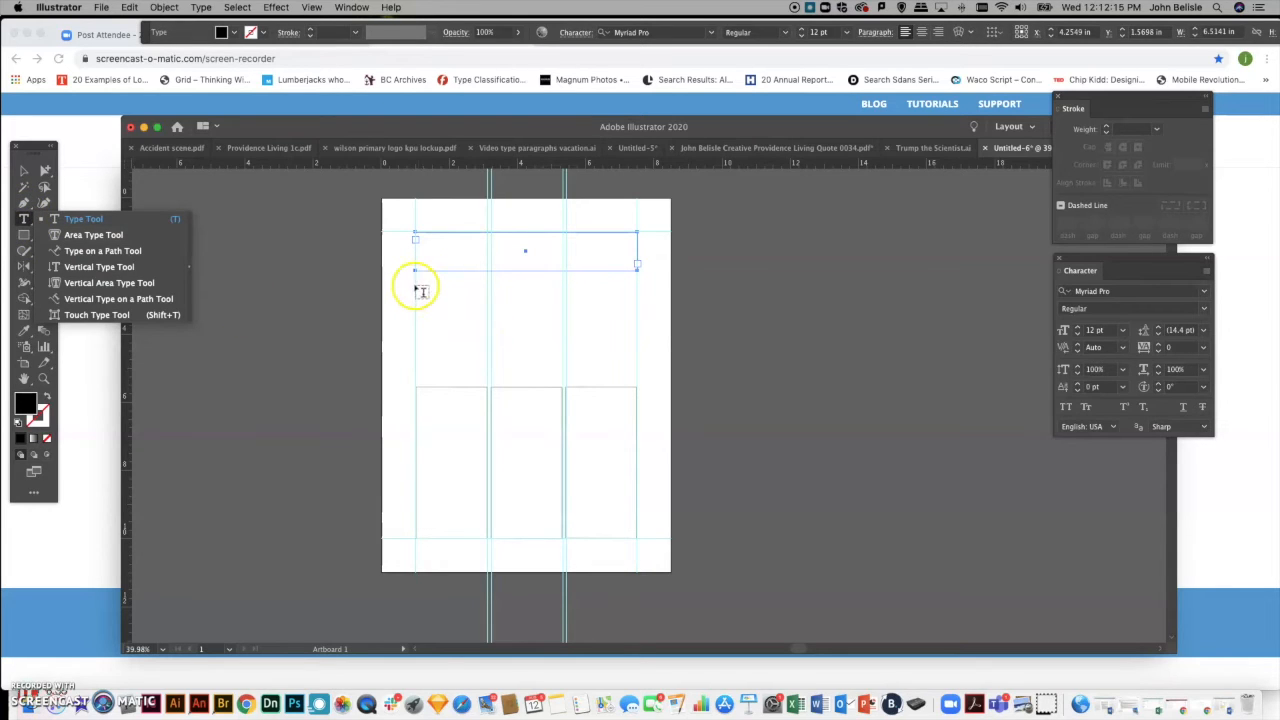
left_click_drag(417, 282, 637, 341)
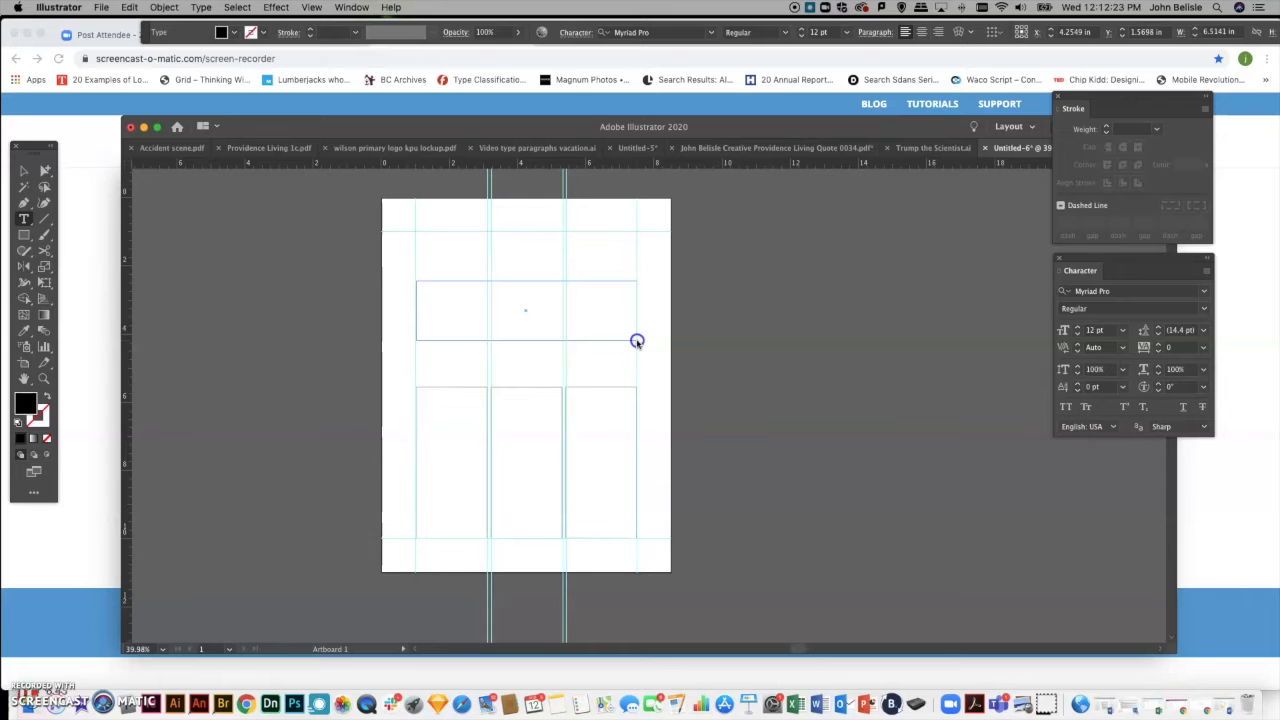
left_click_drag(637, 341, 637, 341)
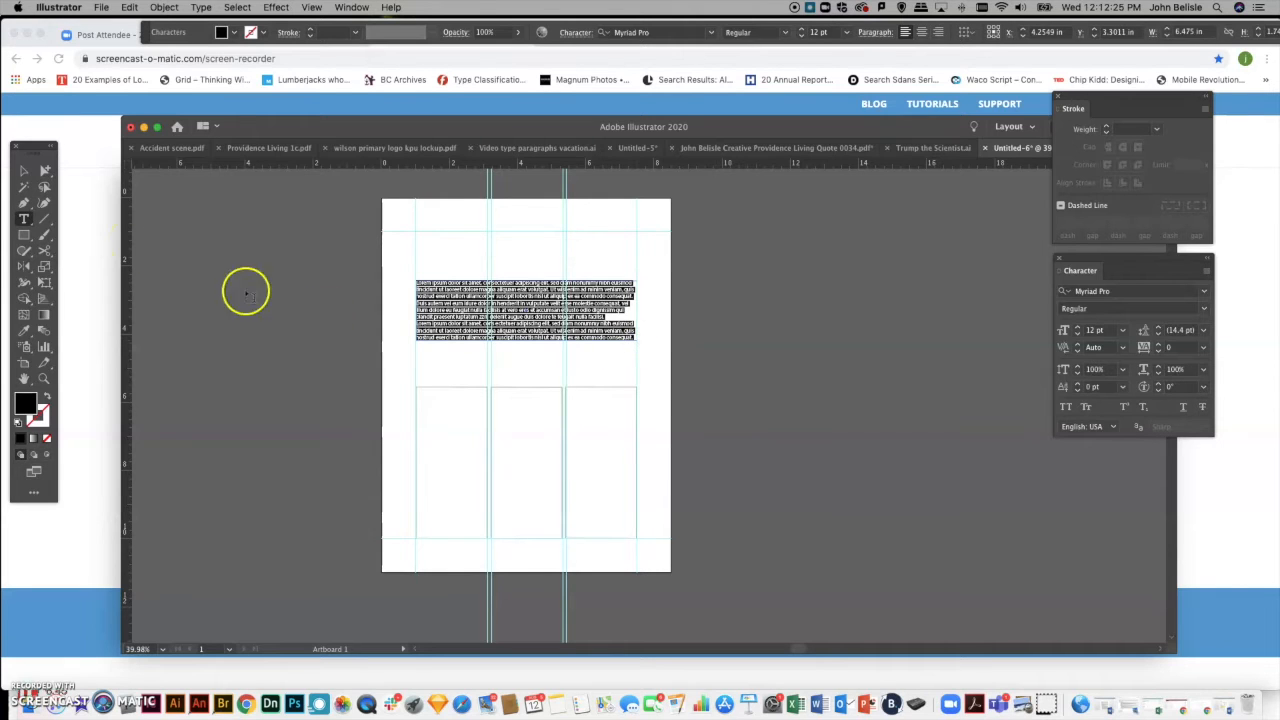
Locate and select the outline of the empty text frame at the top margin guide.
left_click(44, 170)
left_click(467, 240)
left_click(469, 307)
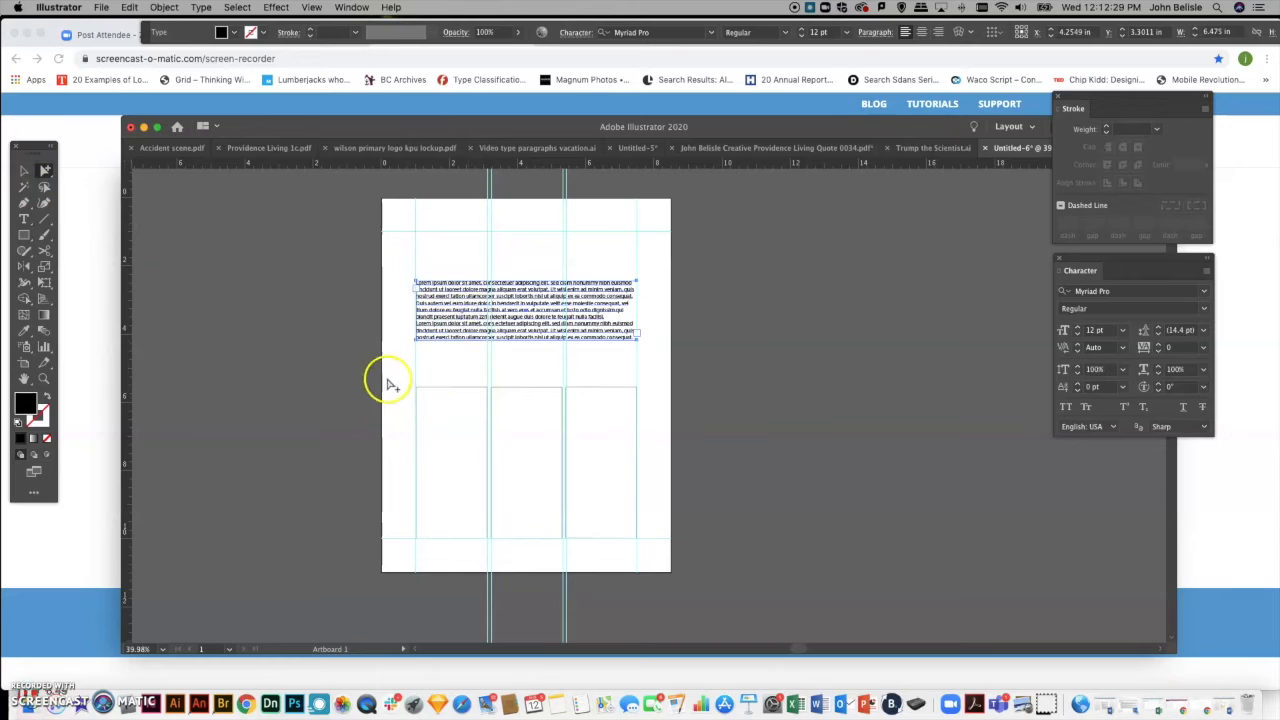
left_click_drag(443, 248, 459, 297)
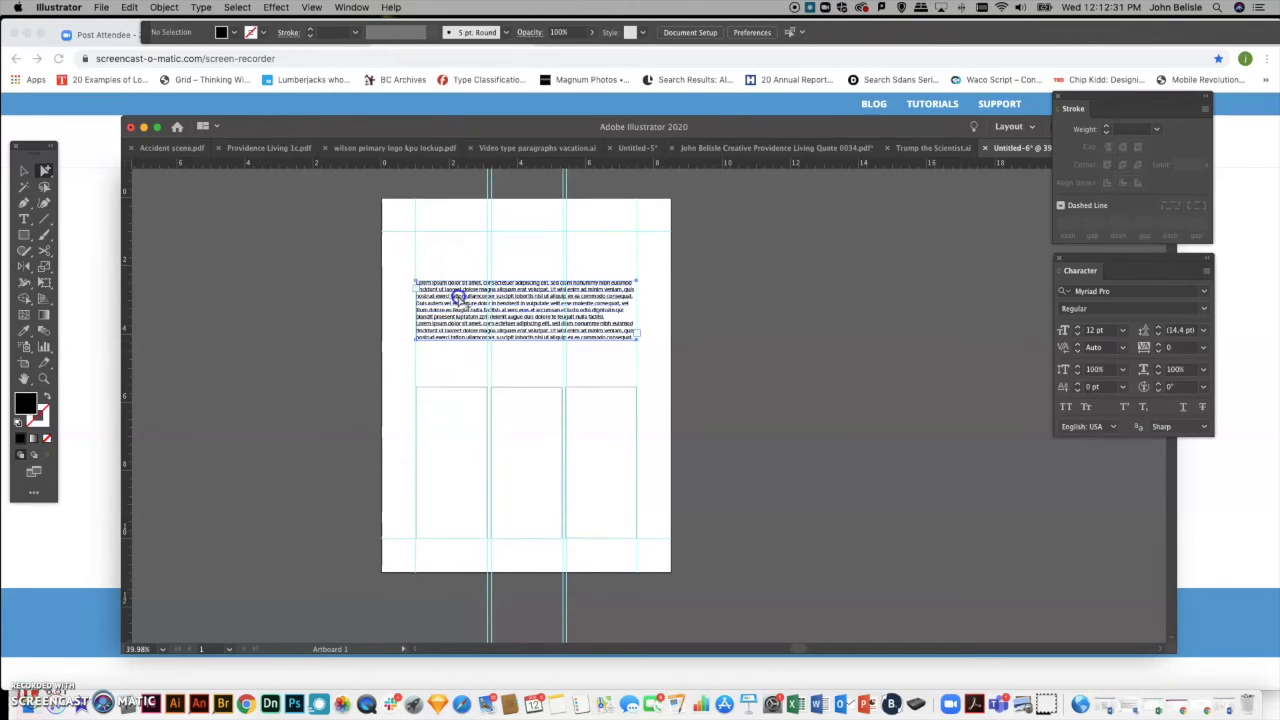
left_click(25, 218)
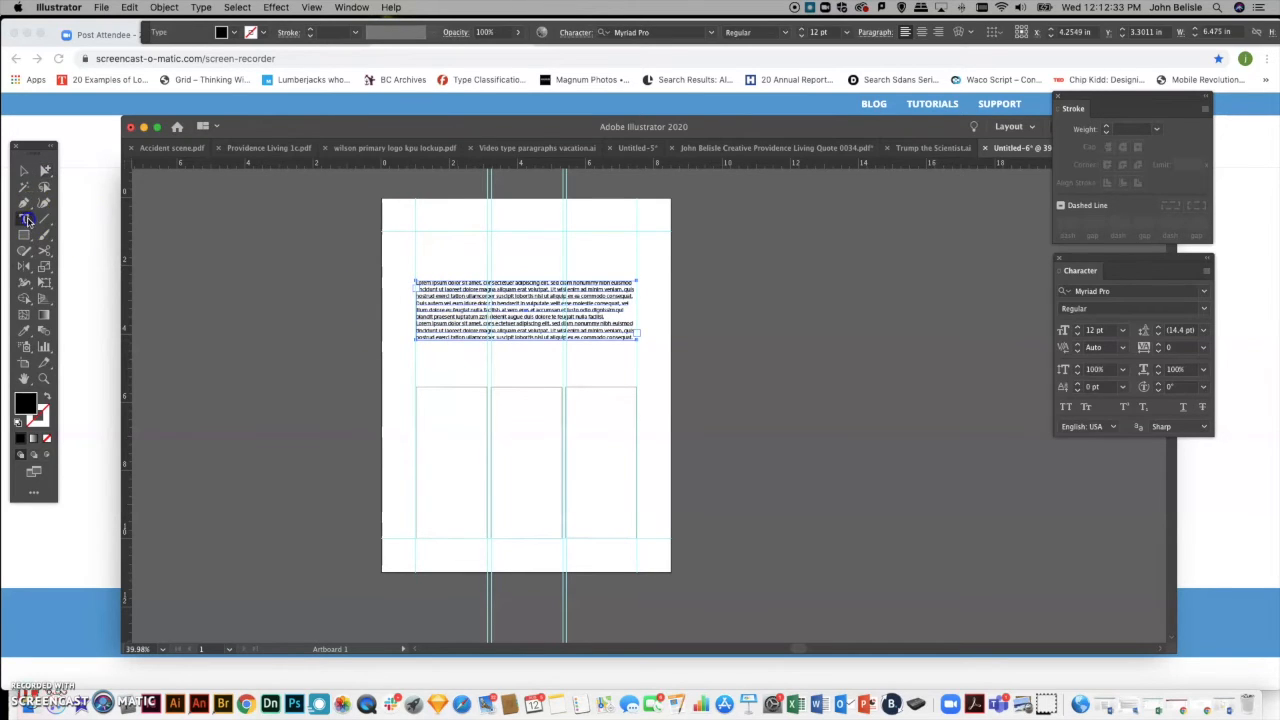
left_click(45, 171)
left_click(462, 248)
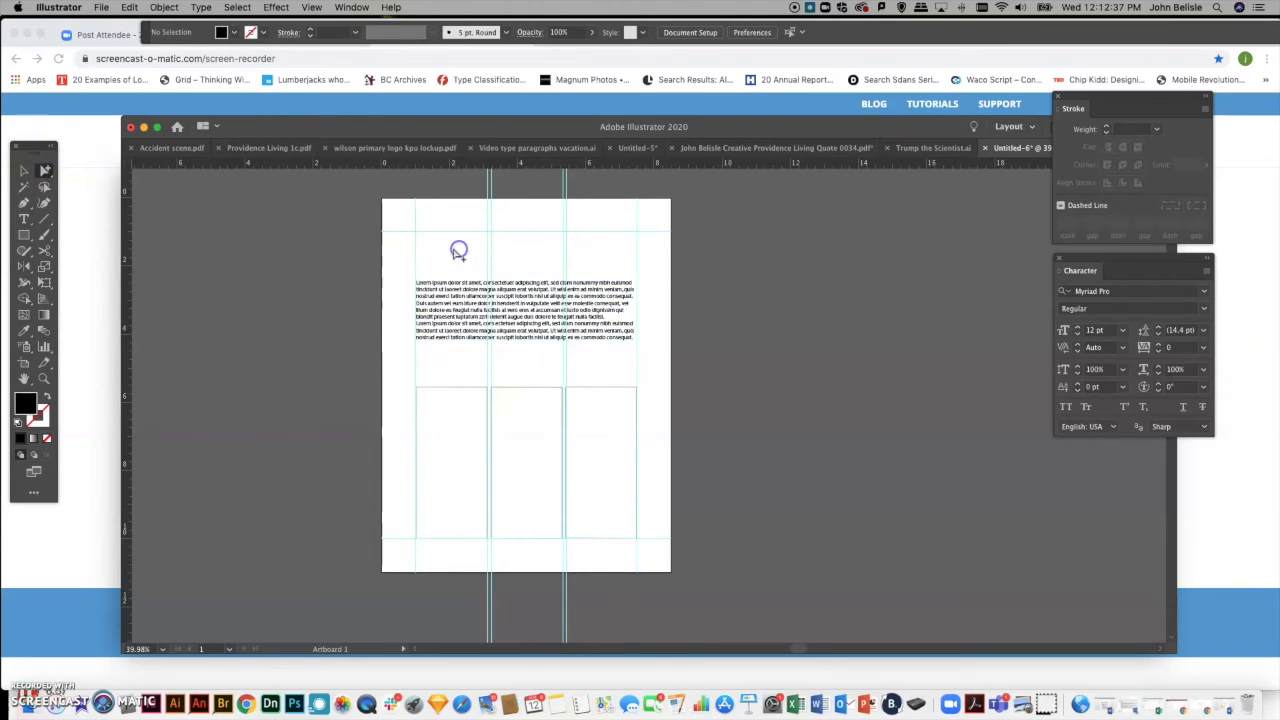
left_click(416, 261)
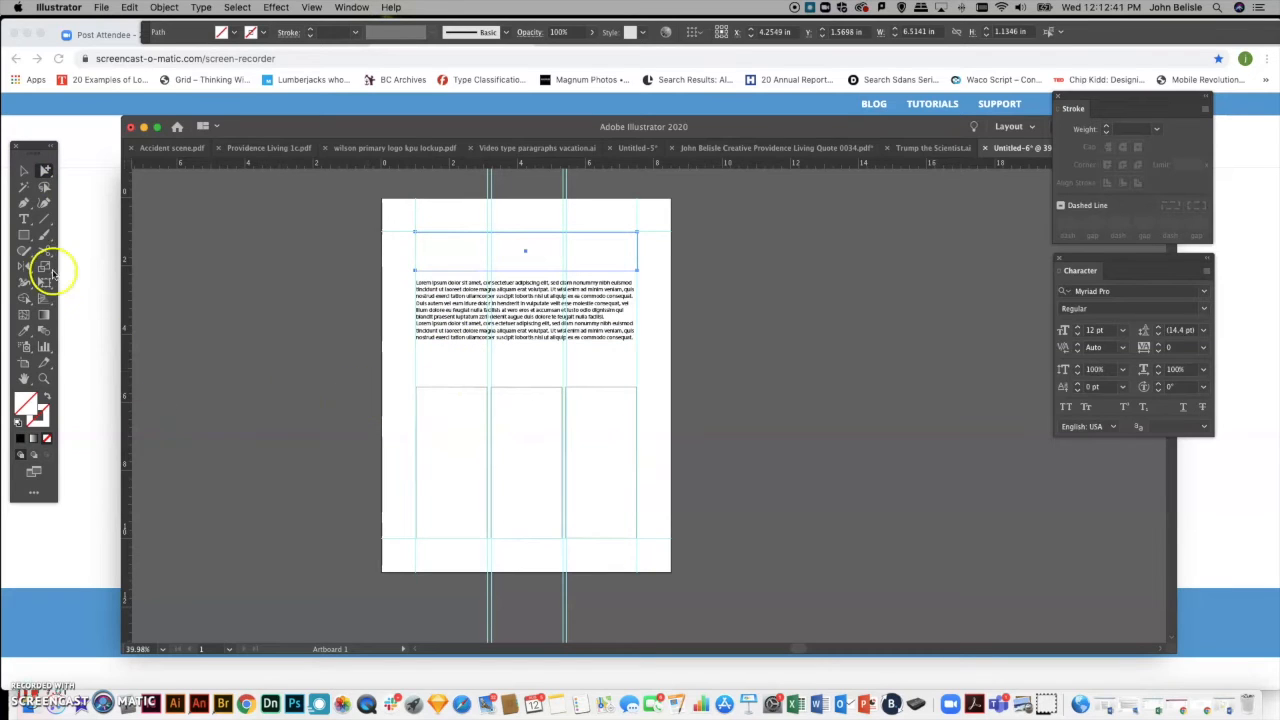
Draw a text frame about 2.09 in wide above the first column rectangle and duplicate it above the second and third columns.
left_click(24, 218)
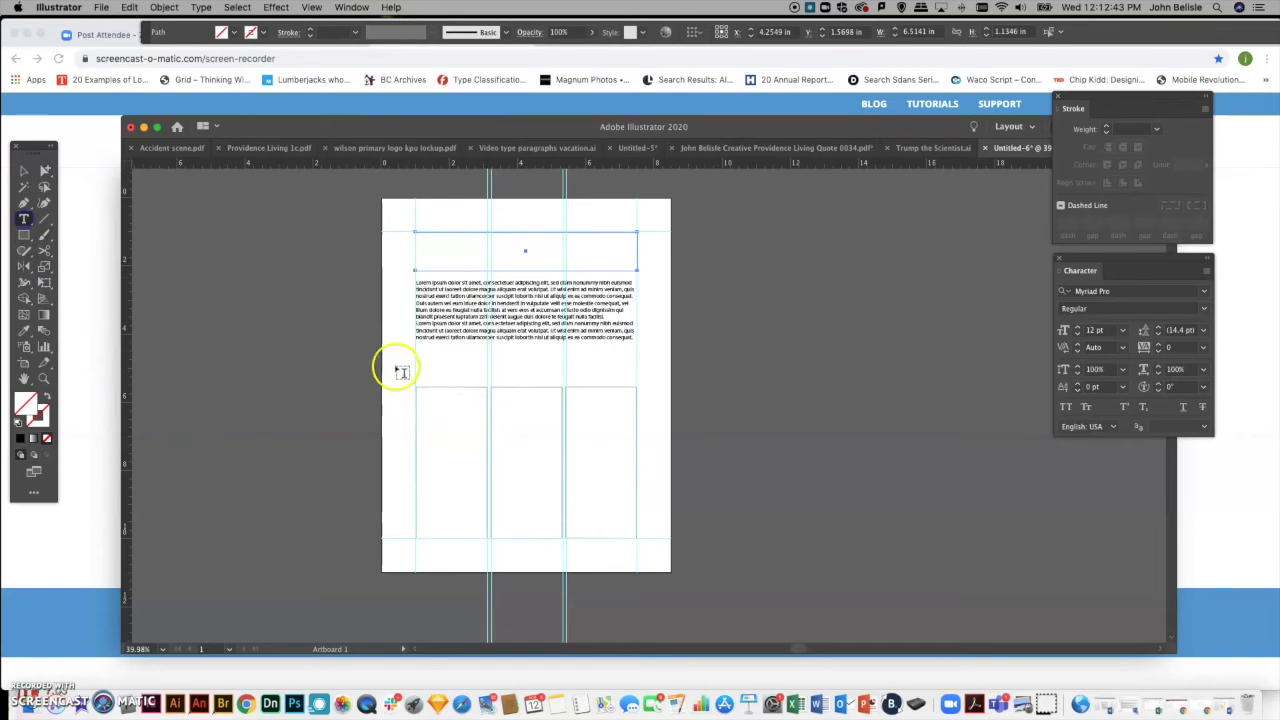
left_click_drag(416, 353, 488, 377)
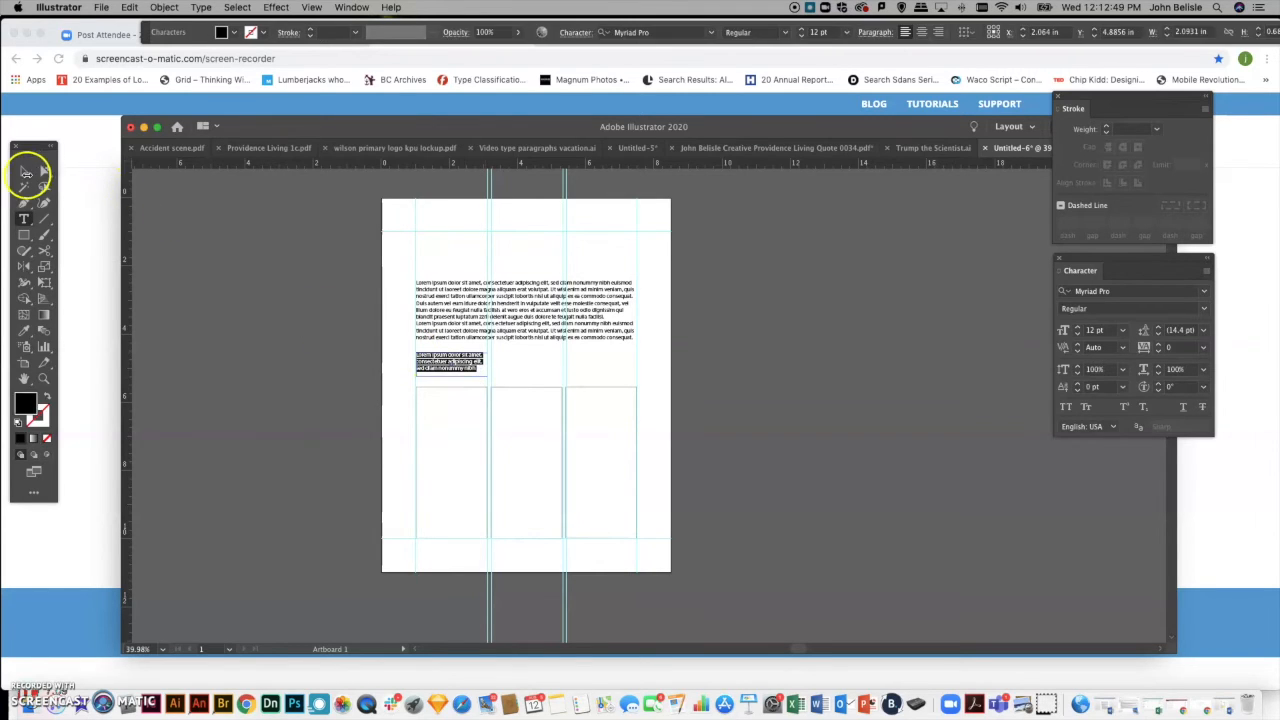
left_click(45, 170)
left_click(452, 368)
left_click_drag(447, 368, 515, 367)
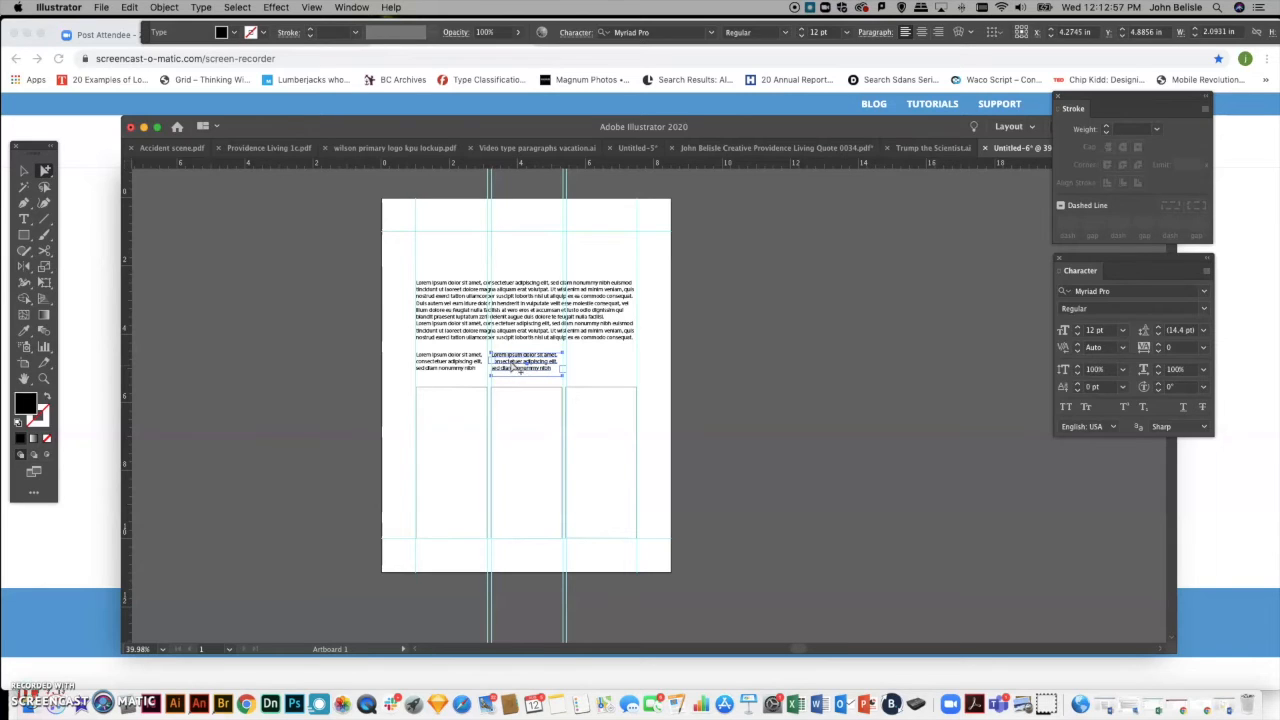
left_click(510, 361)
left_click_drag(512, 362, 586, 367)
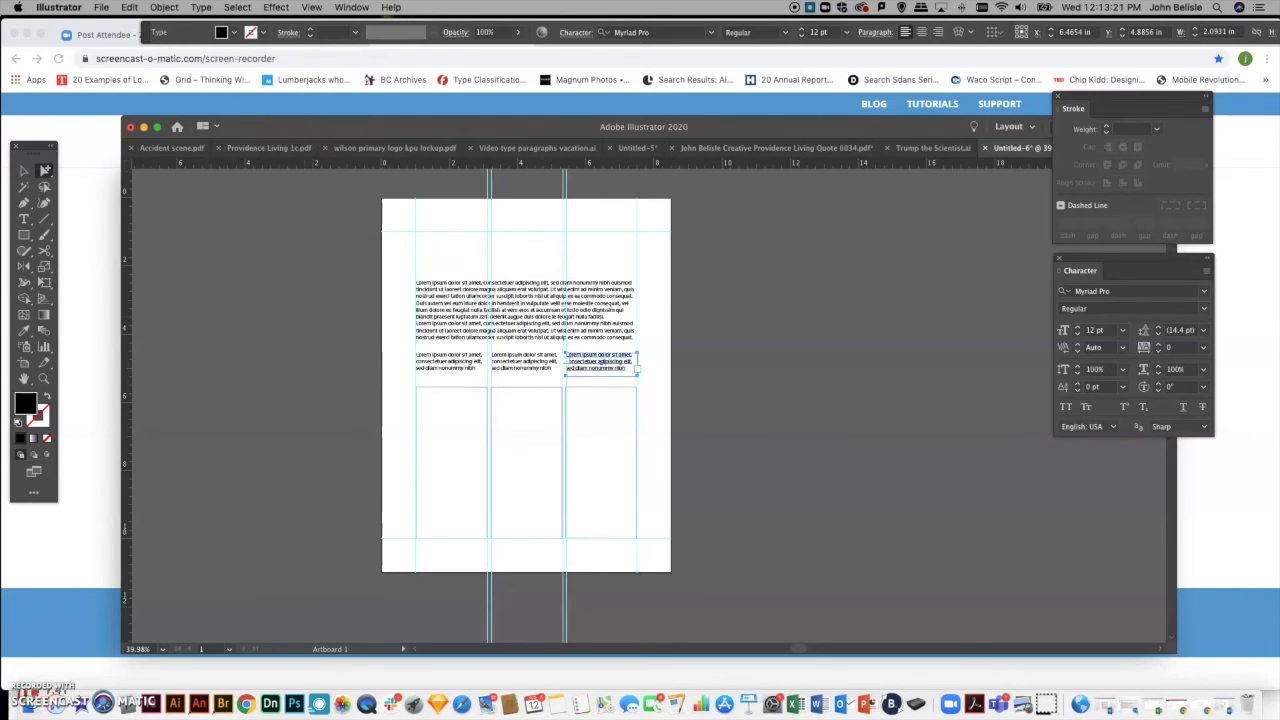
Start saving a new copy of the document, naming it GDMA 1100 P1 followed by the author's surname.
left_click(101, 7)
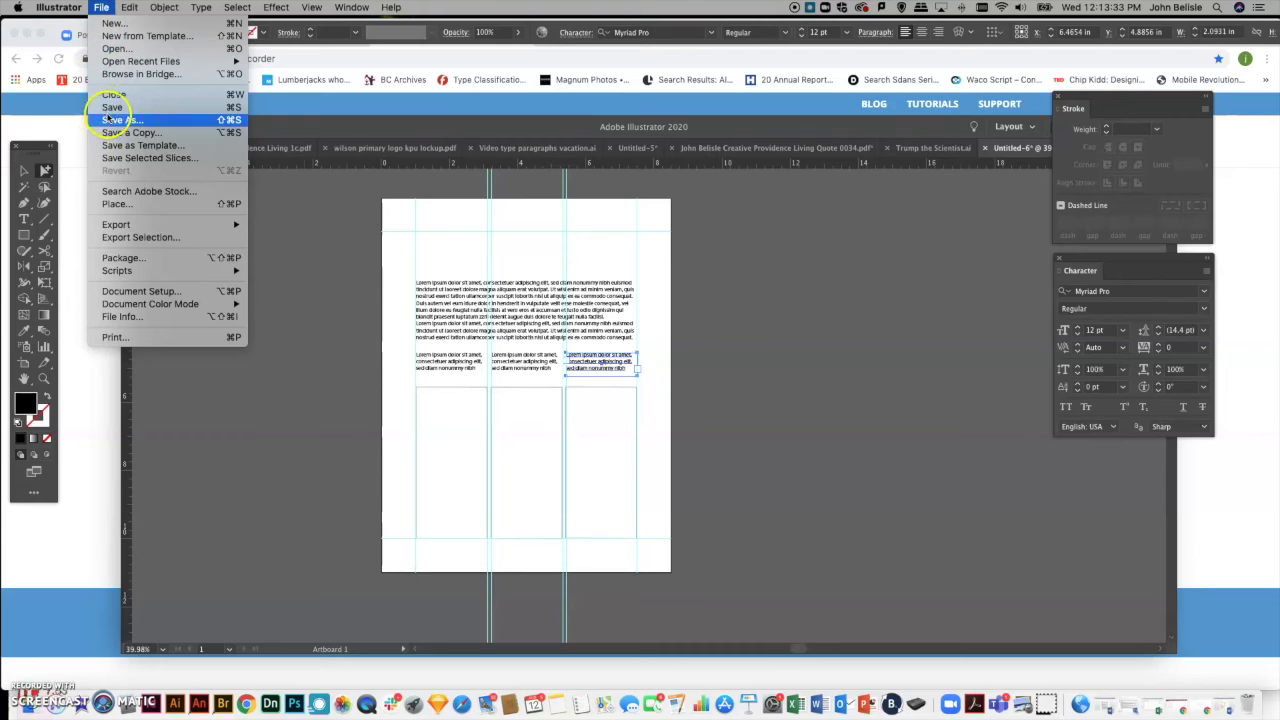
left_click(108, 120)
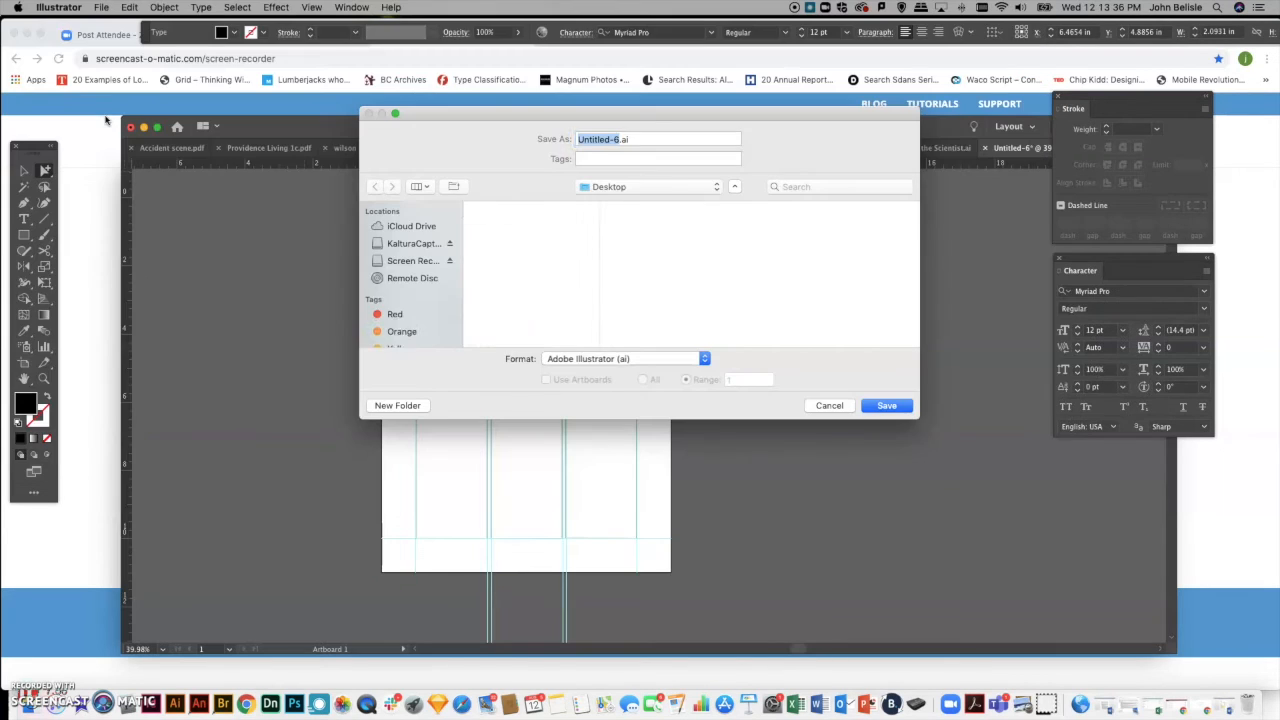
left_click_drag(466, 113, 262, 150)
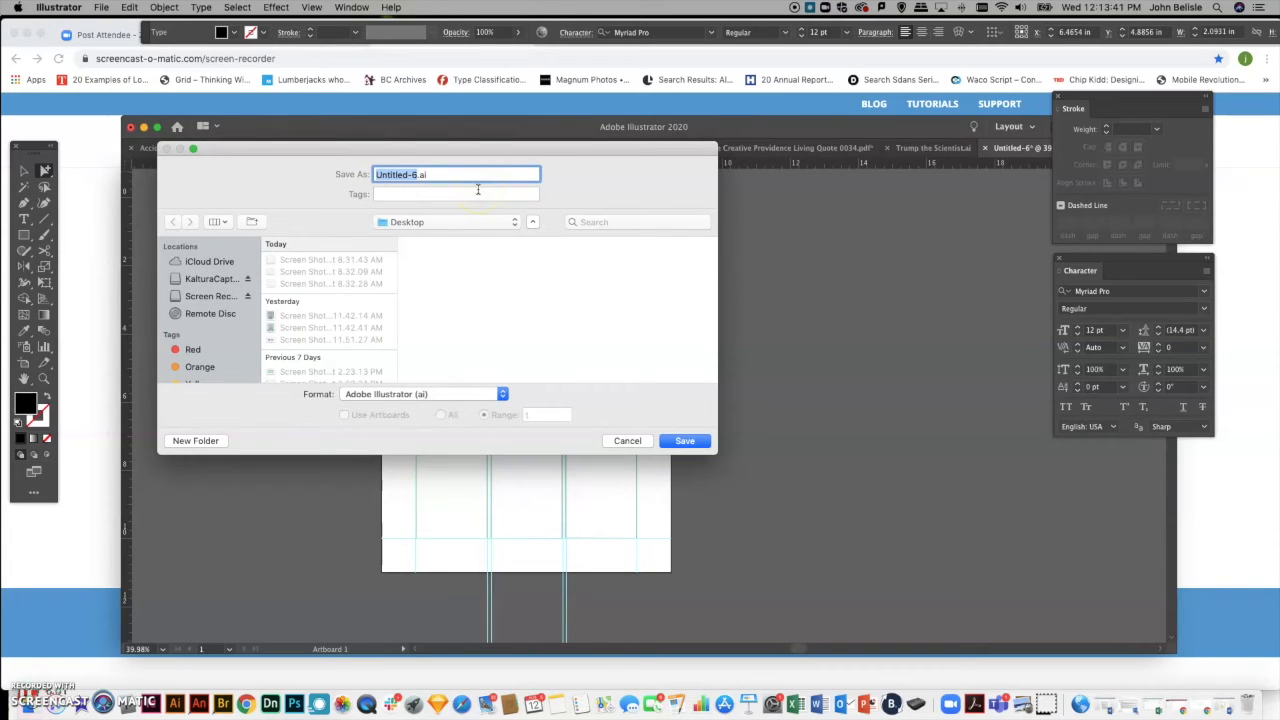
type("GDMA 1100 P1")
type("BELISLE")
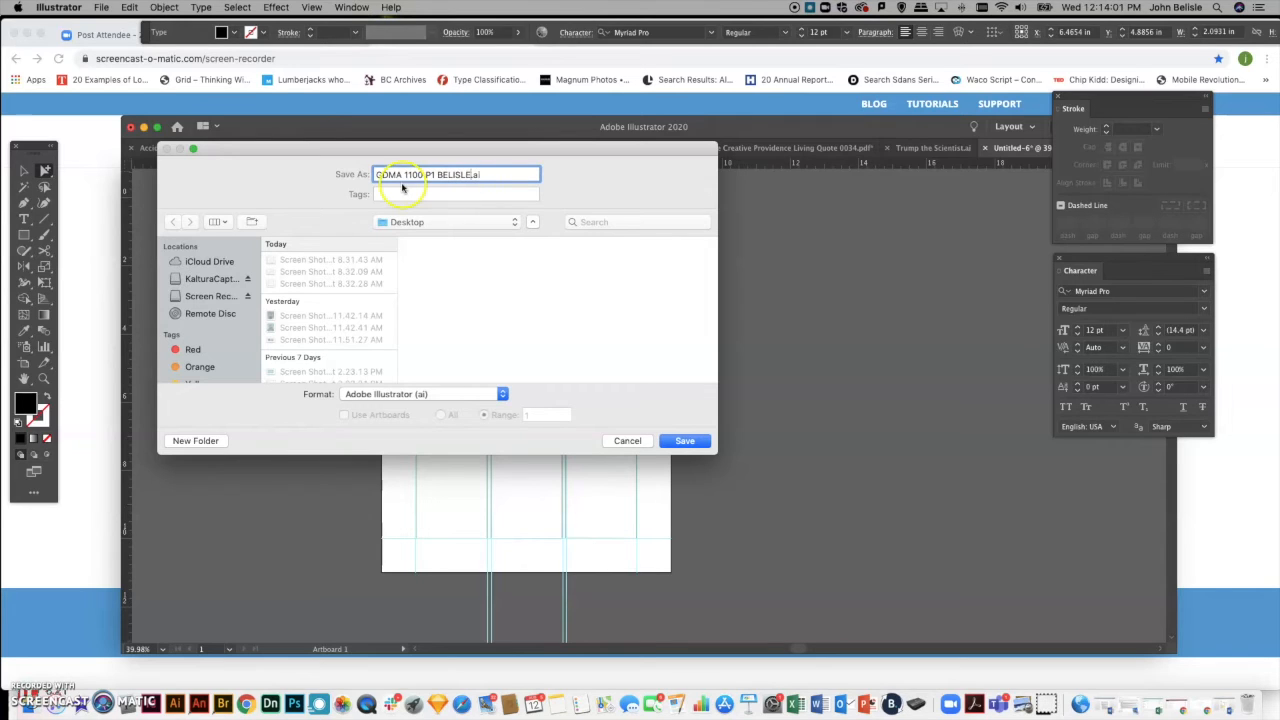
left_click_drag(441, 175, 469, 177)
type("BELISLE")
left_click(469, 176)
key("BackSpace")
Browse to the author's work folder on Macintosh HD as the save location for the Illustrator file.
left_click(402, 222)
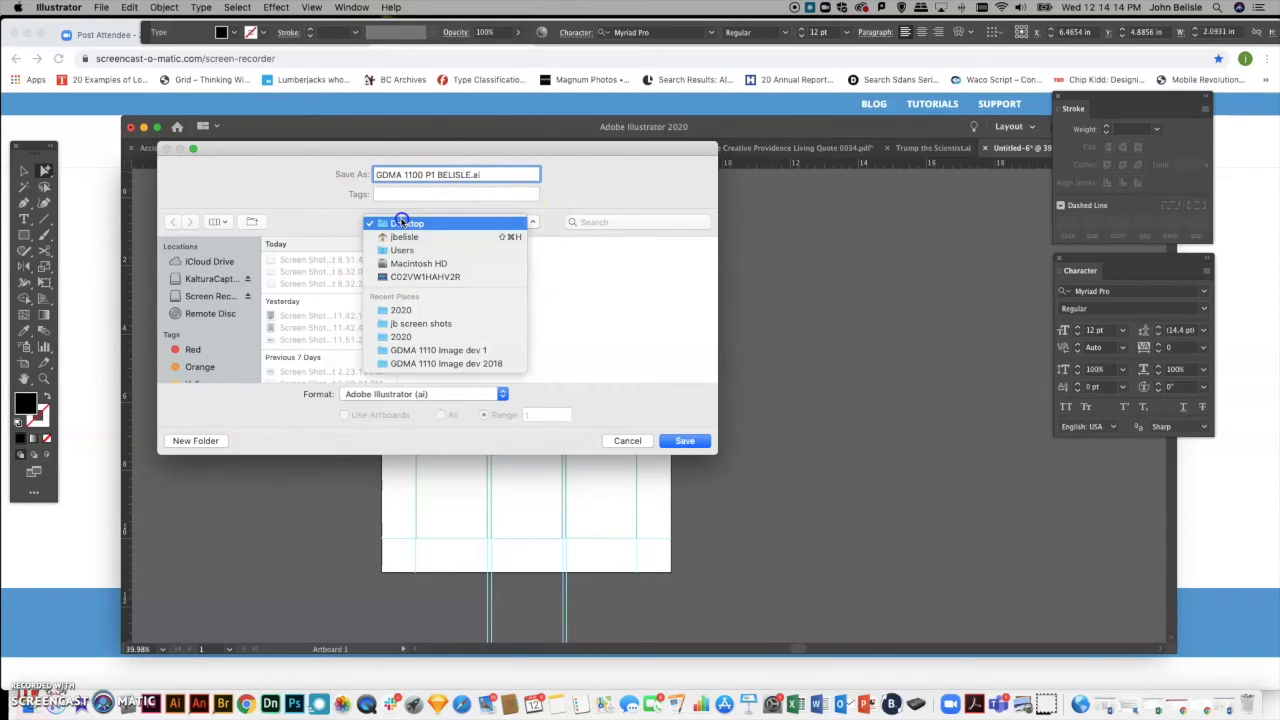
left_click(428, 263)
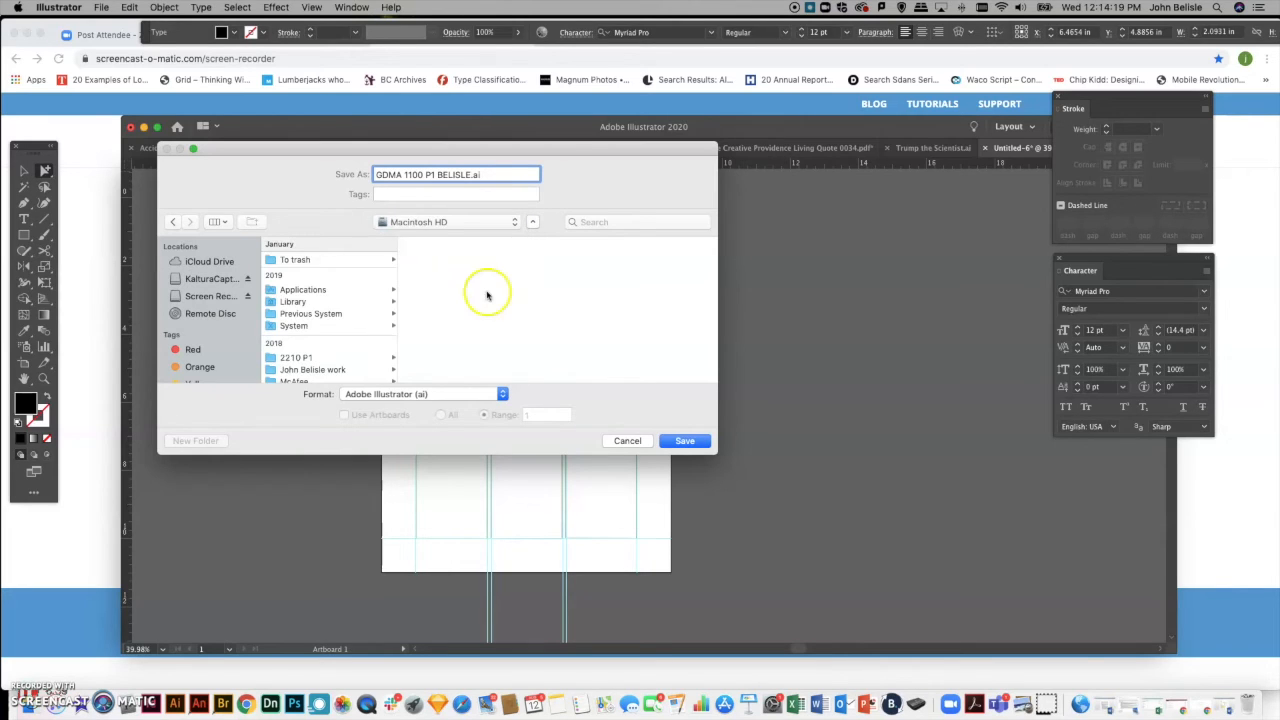
scroll(330, 328, "down", 1)
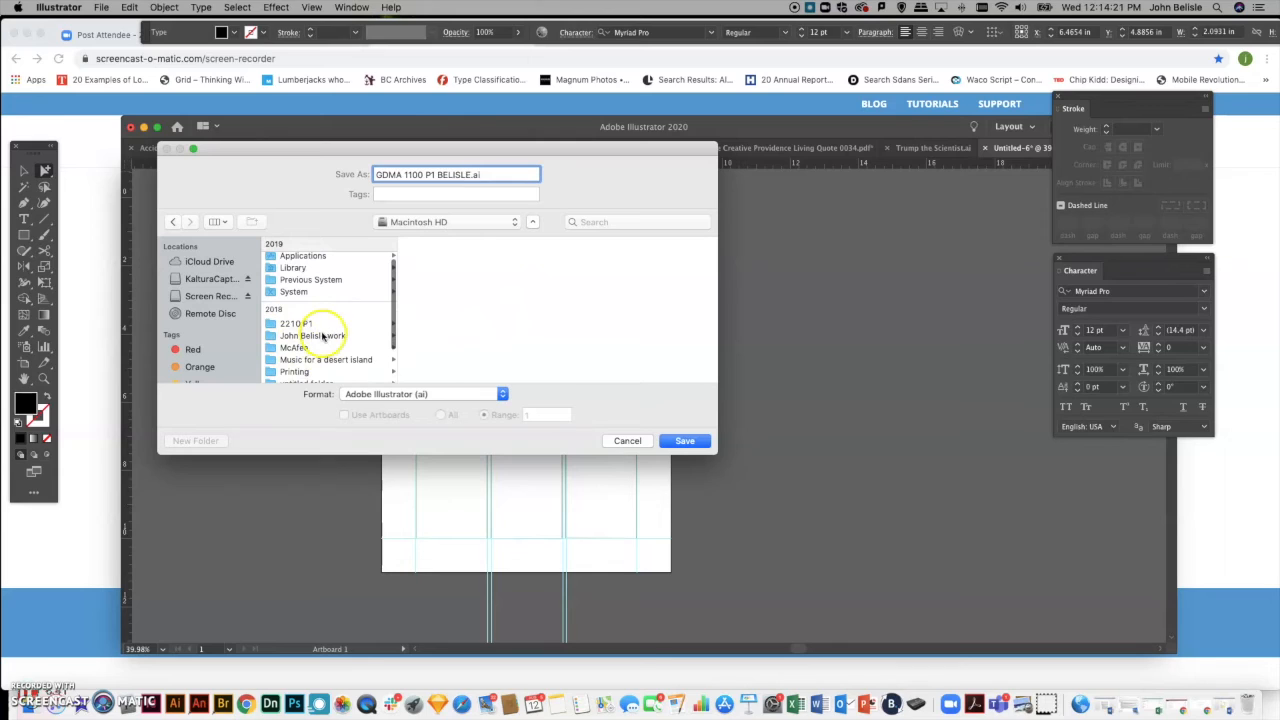
left_click(329, 336)
scroll(440, 330, "down", 3)
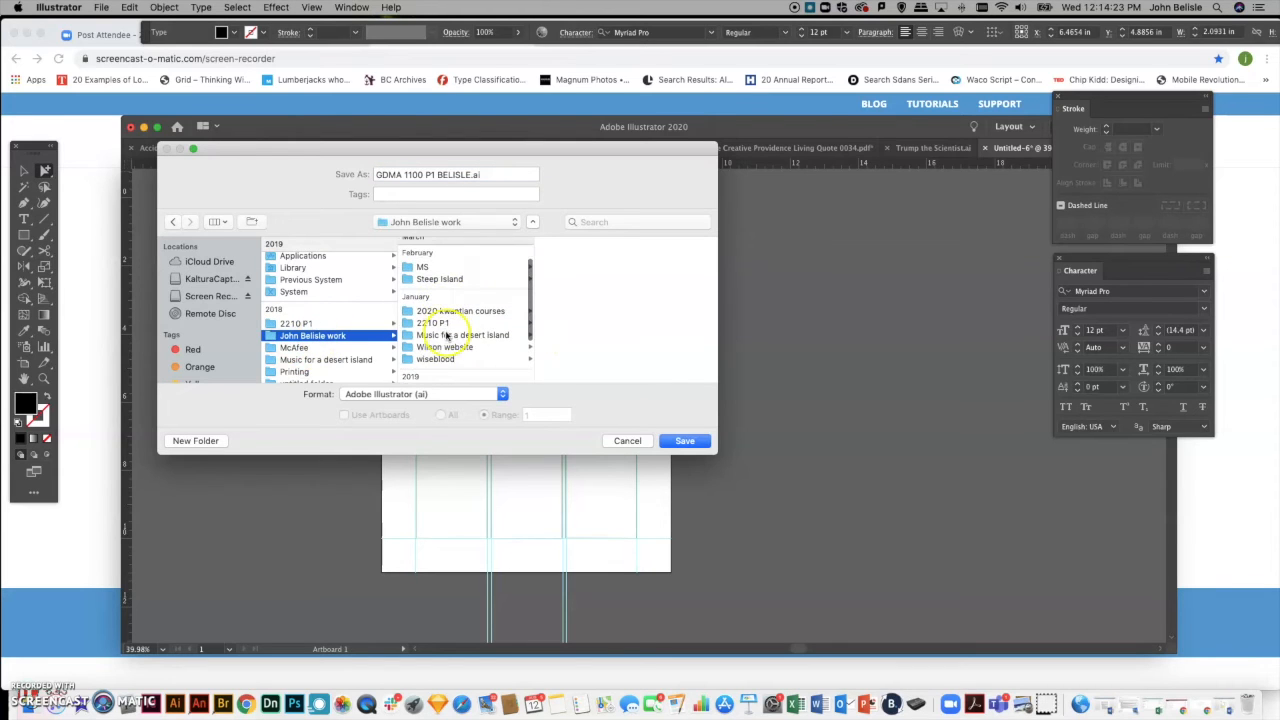
scroll(432, 360, "down", 4)
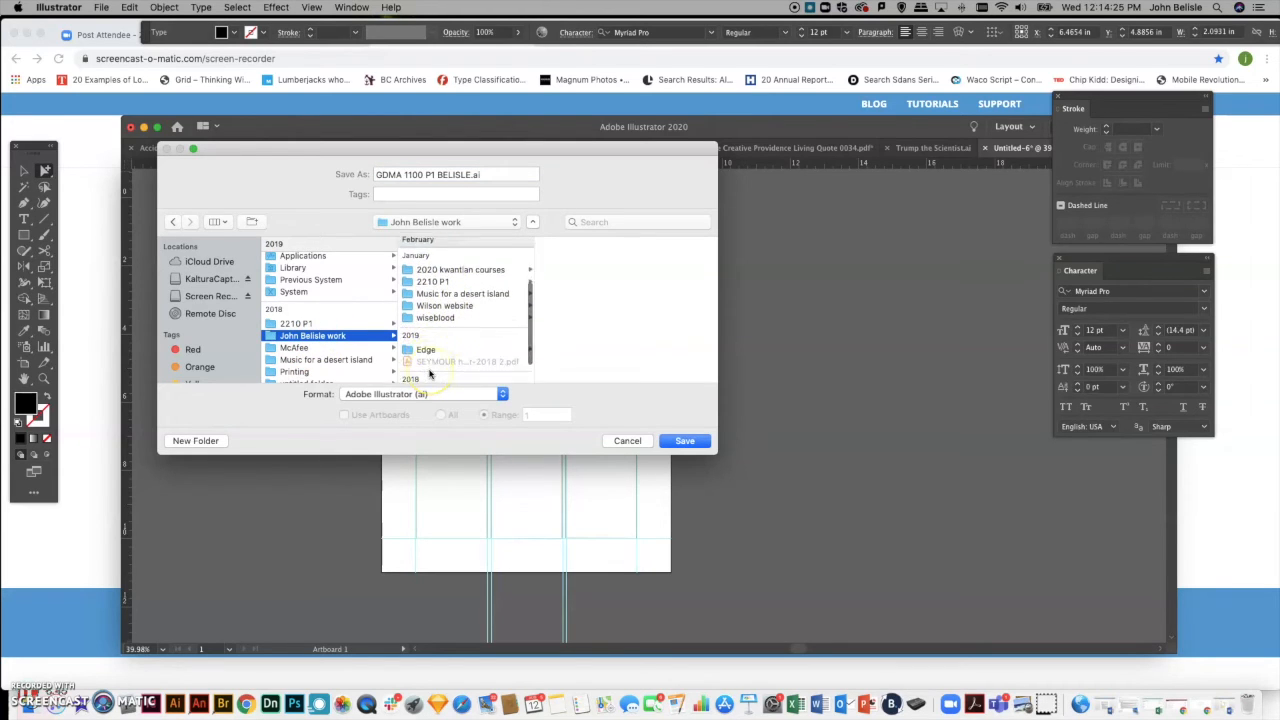
scroll(452, 318, "up", 5)
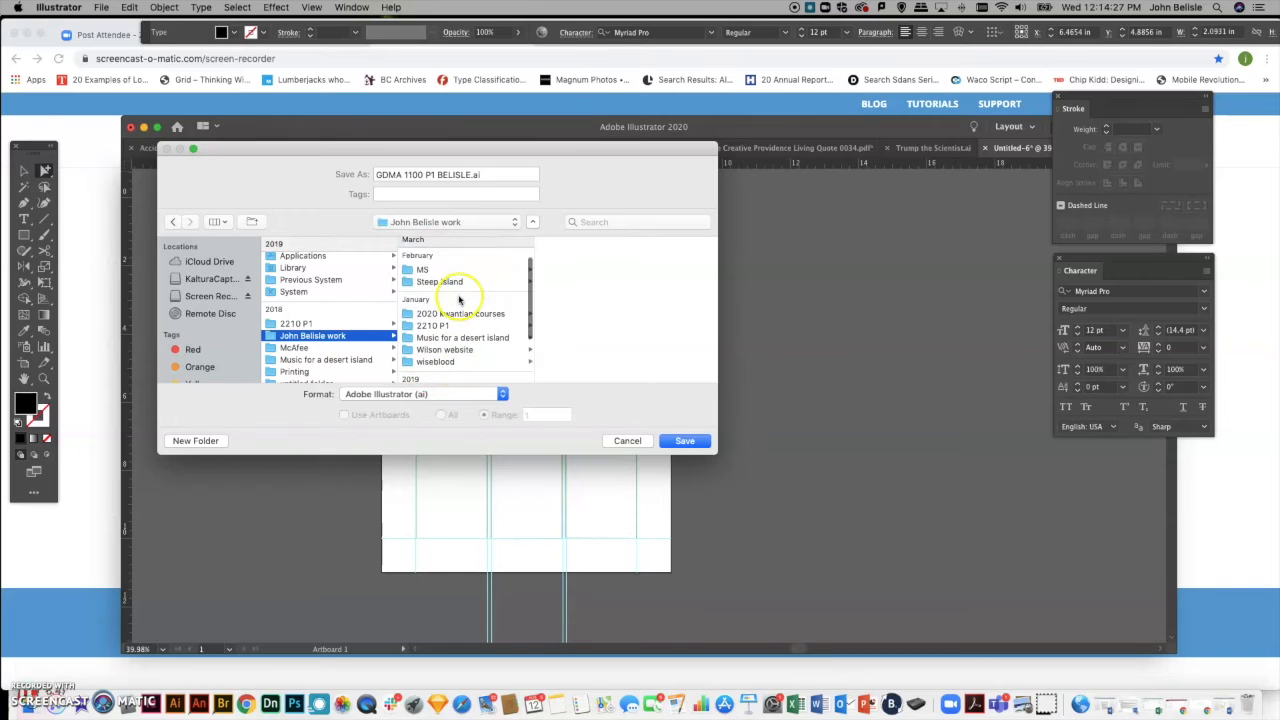
scroll(457, 300, "up", 3)
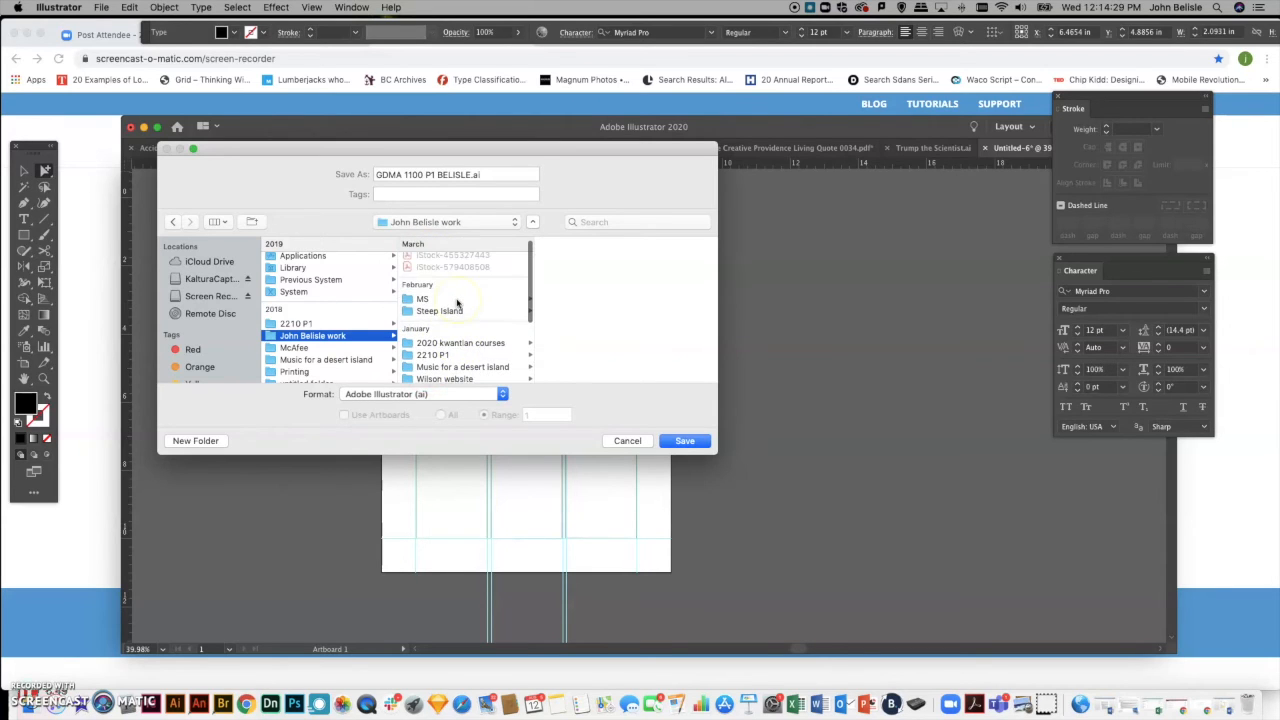
Create a new folder named GDMA 1100 Typographic Design 1 inside the author's work folder.
left_click(190, 442)
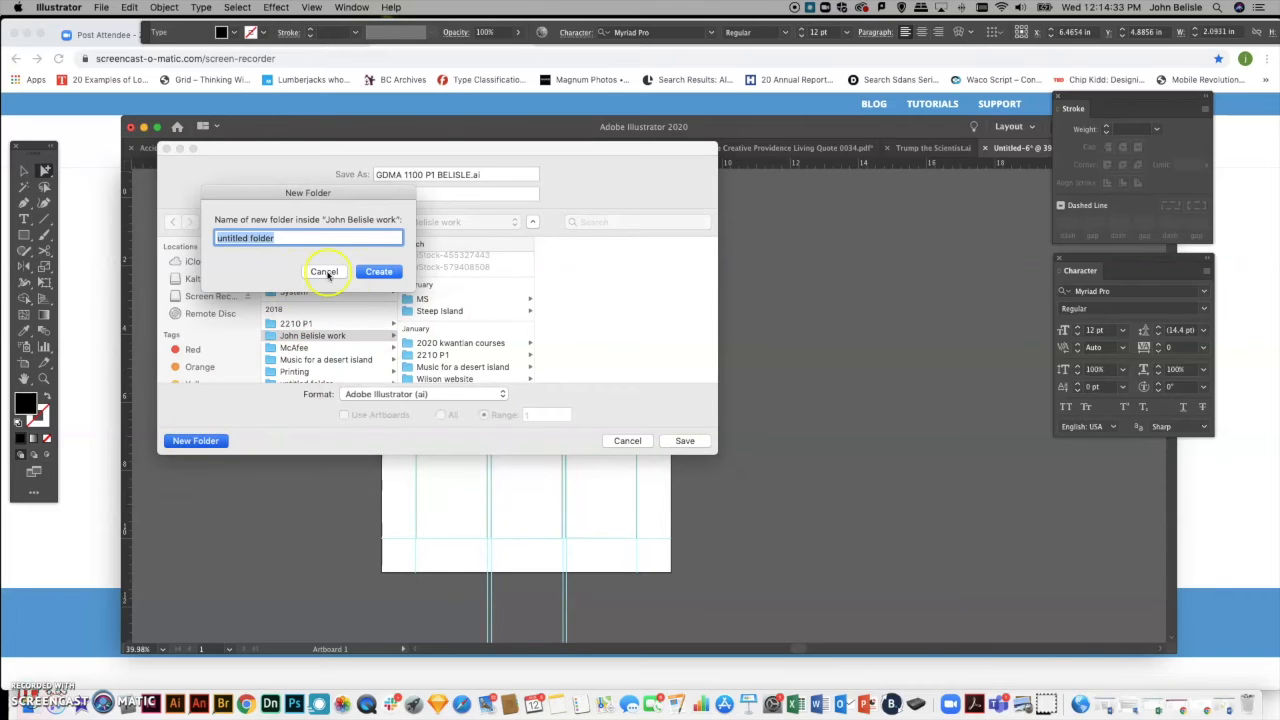
type("GDMA 1100 TYPO")
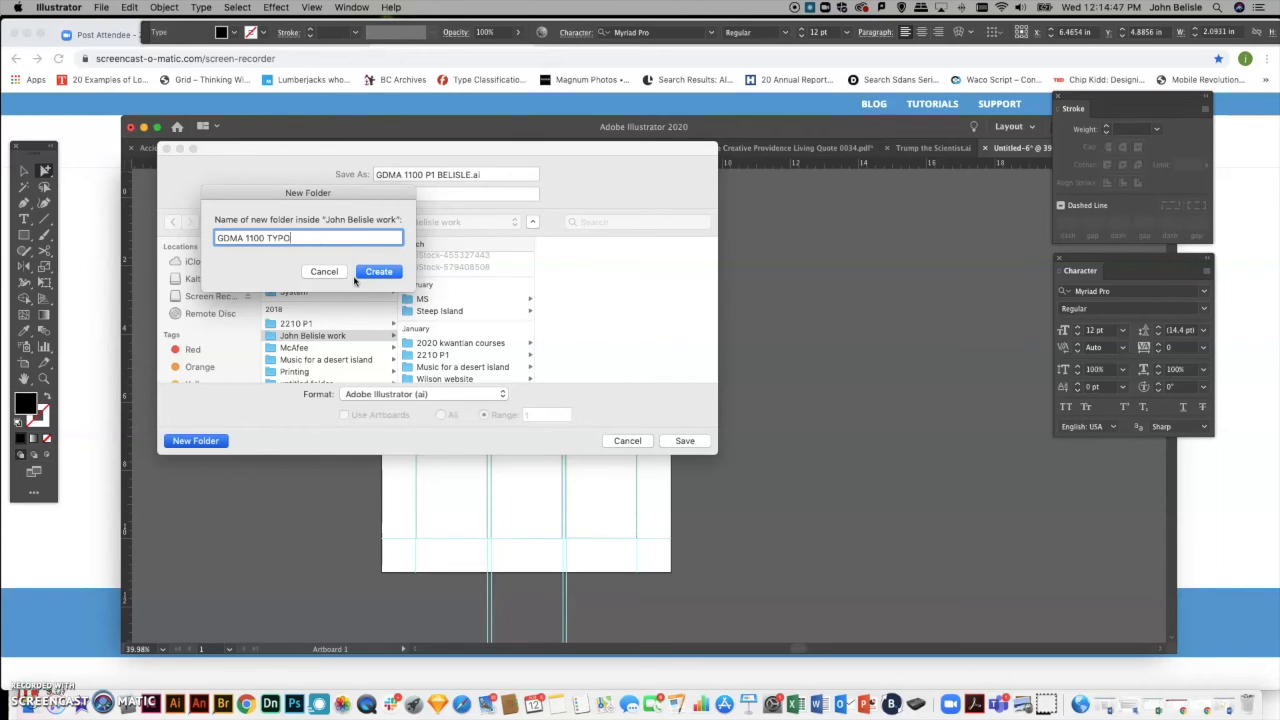
type("ypographic Design 1")
left_click(370, 272)
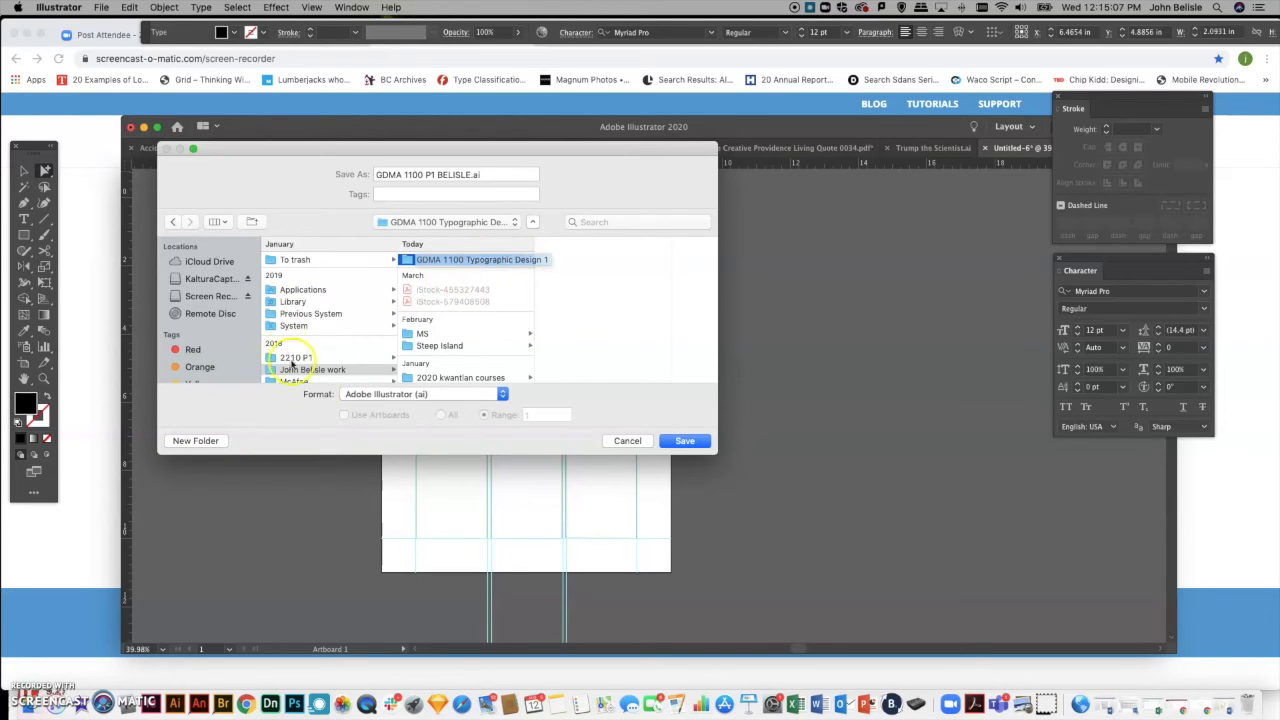
Create a subfolder named GDMA 1100 Typographic Design P1 and save the Illustrator file in it with the default options.
left_click(196, 441)
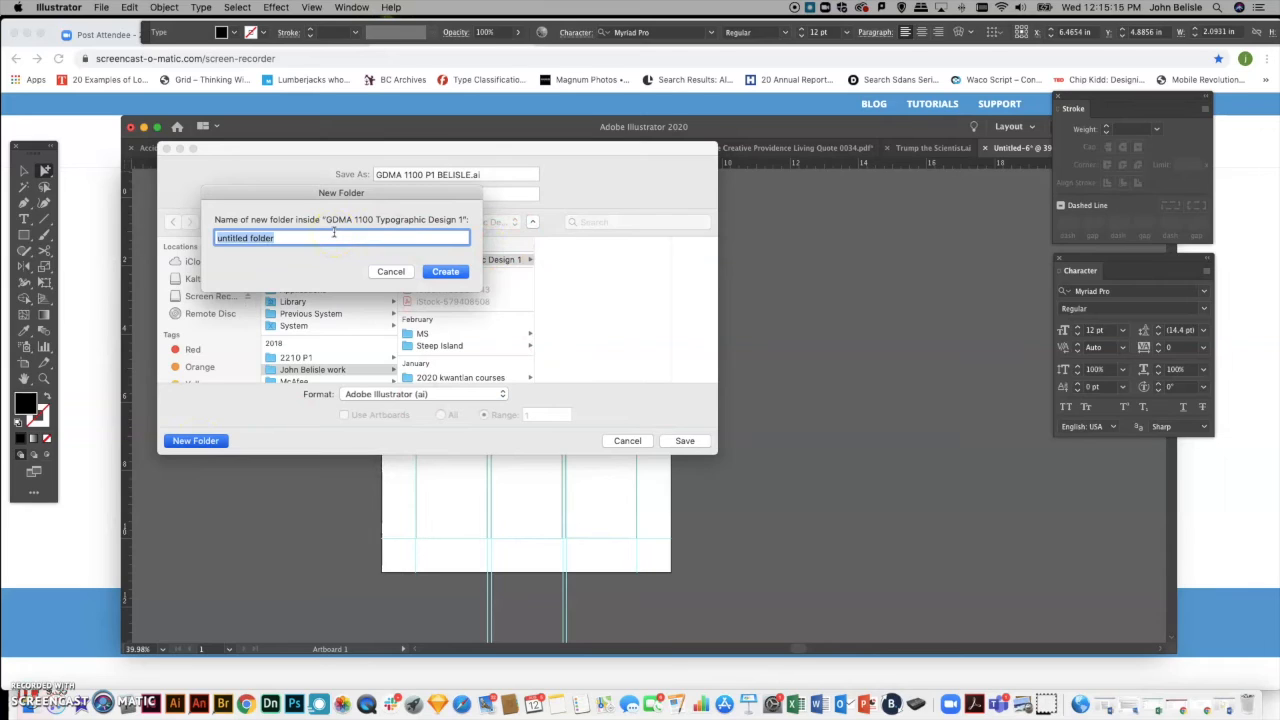
type("GDMA Typographic Design")
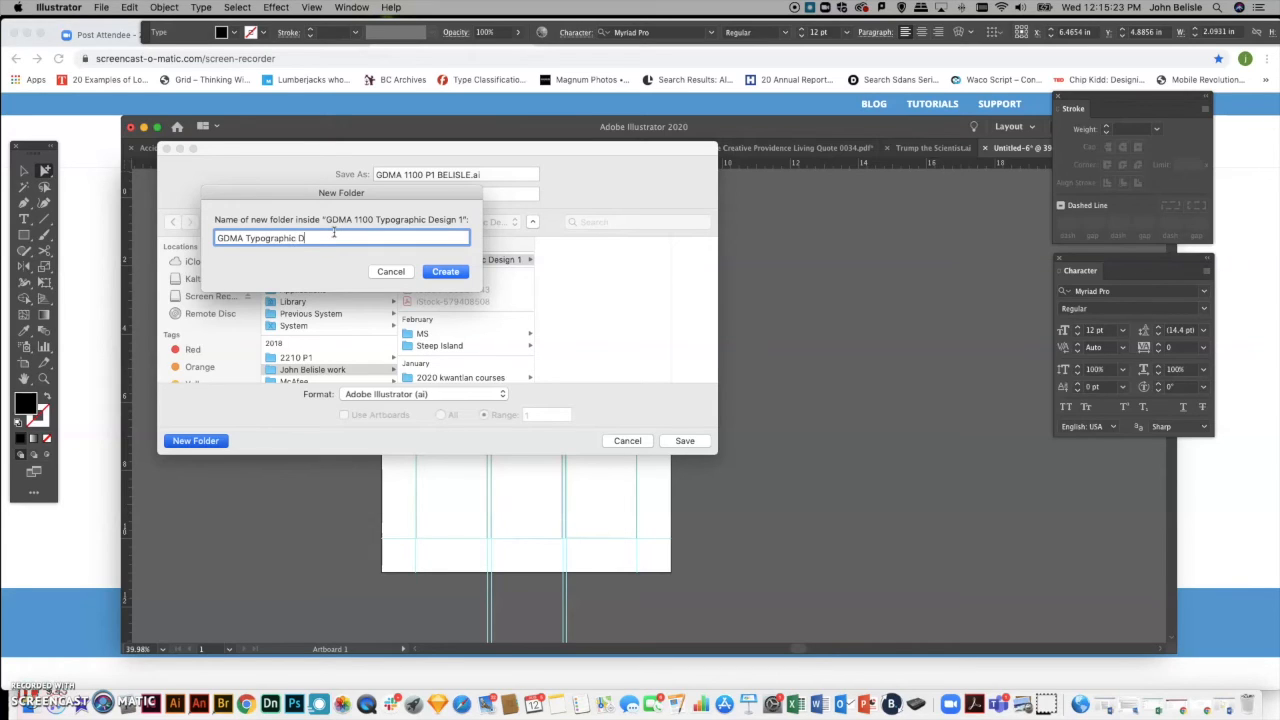
left_click(246, 239)
type("1100")
left_click(443, 272)
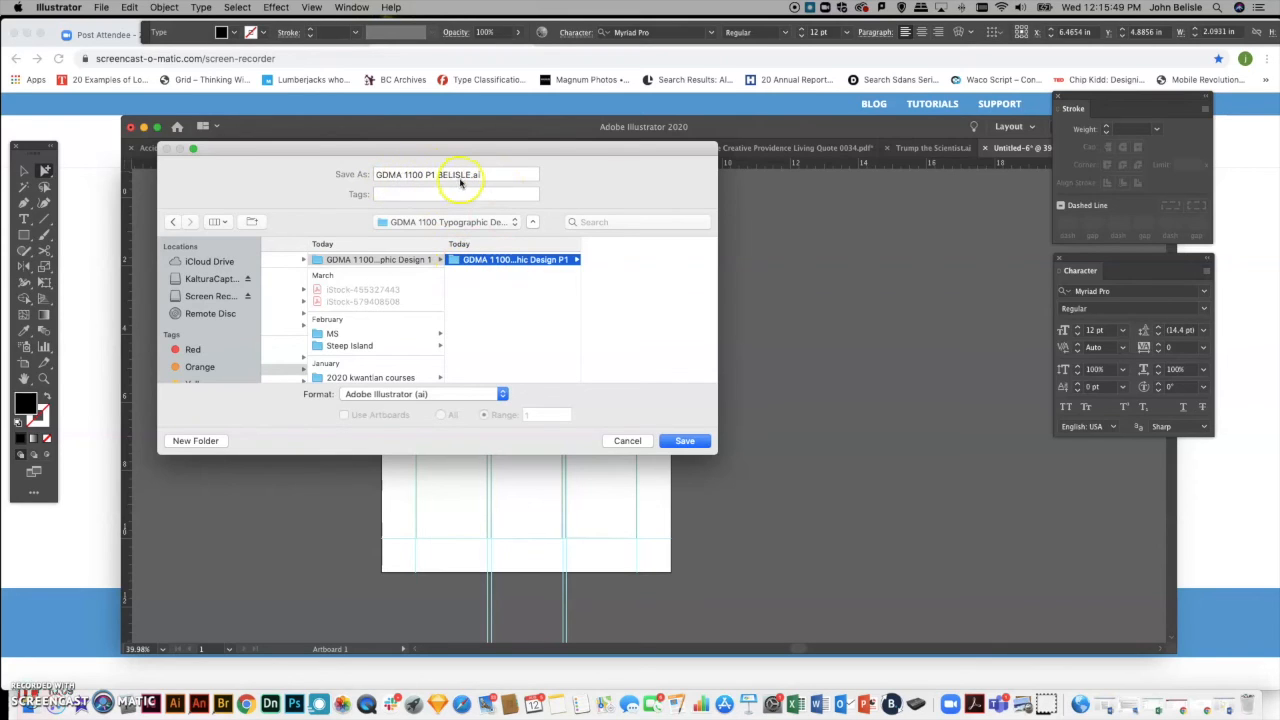
left_click(684, 441)
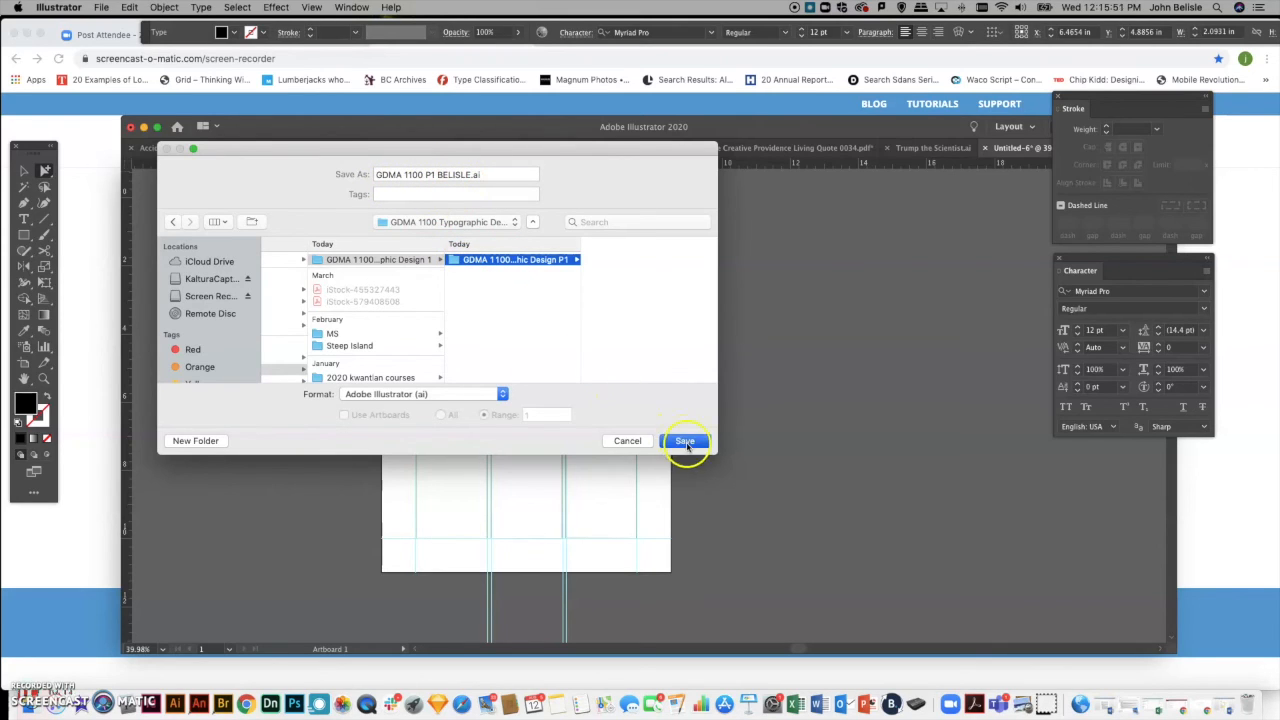
left_click(810, 557)
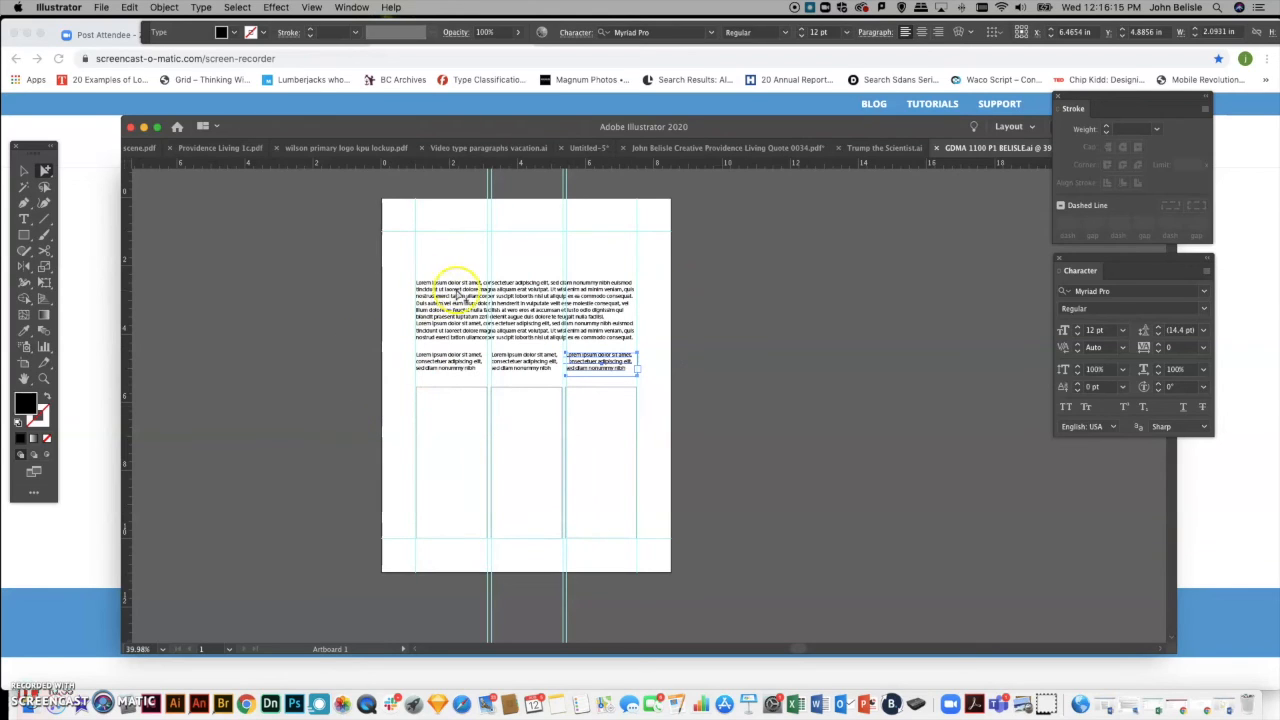
Save the document as an Adobe PDF under the same file name in the same project folder.
left_click(101, 7)
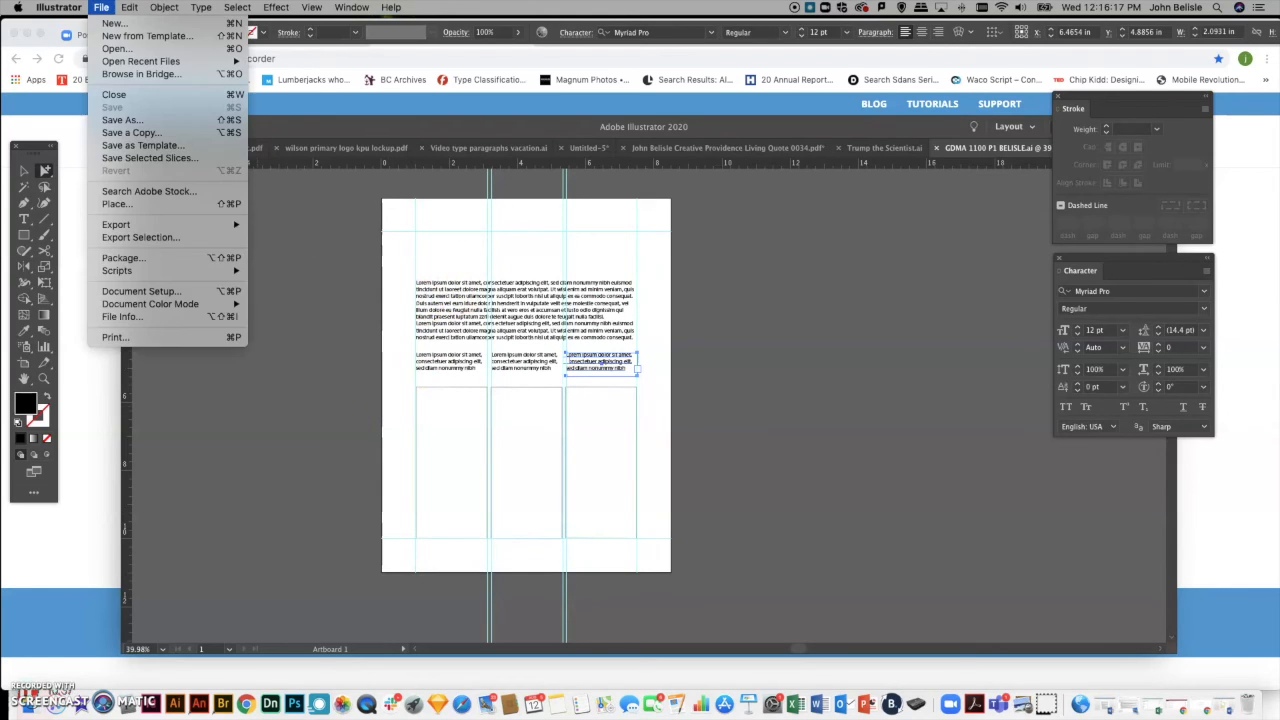
left_click(136, 122)
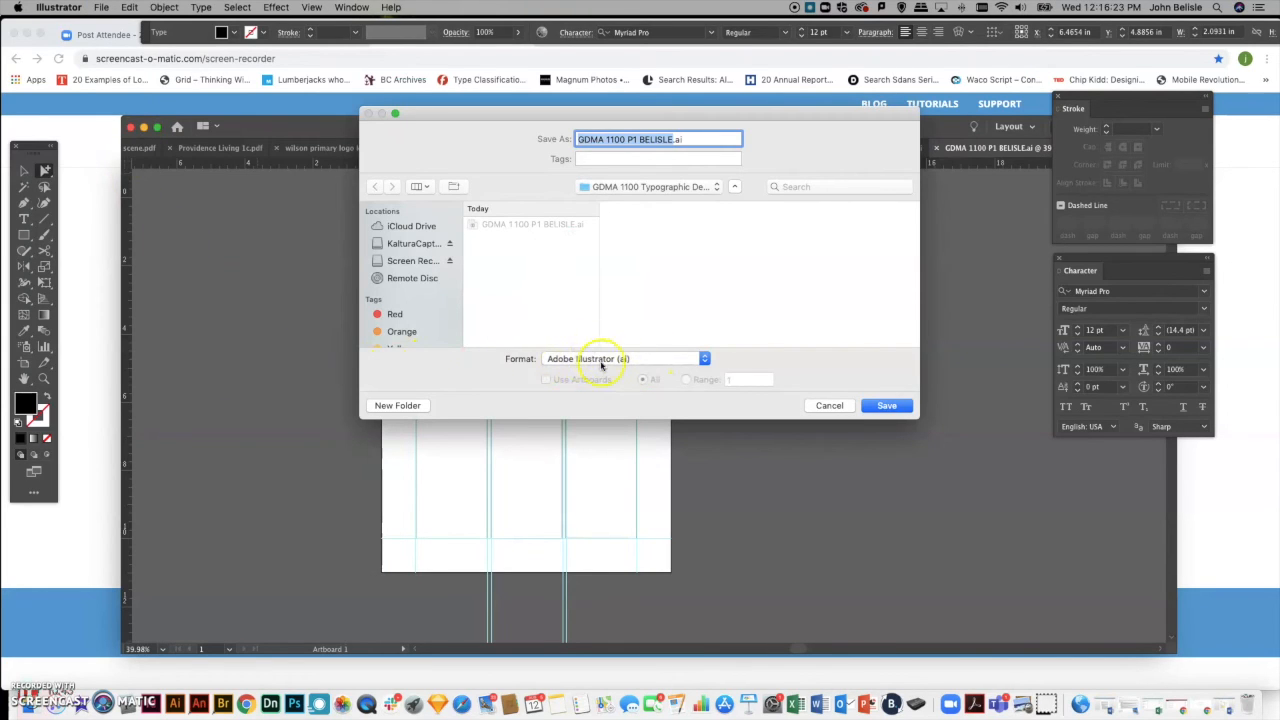
left_click(600, 358)
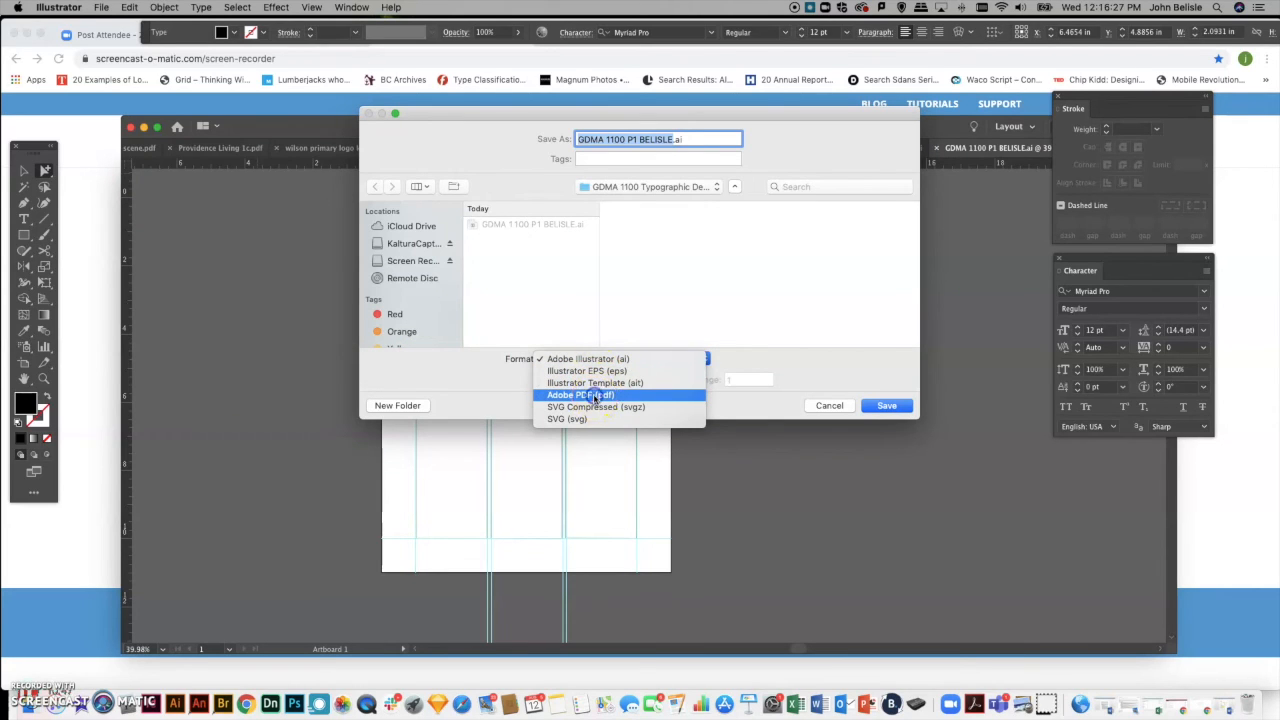
left_click(596, 396)
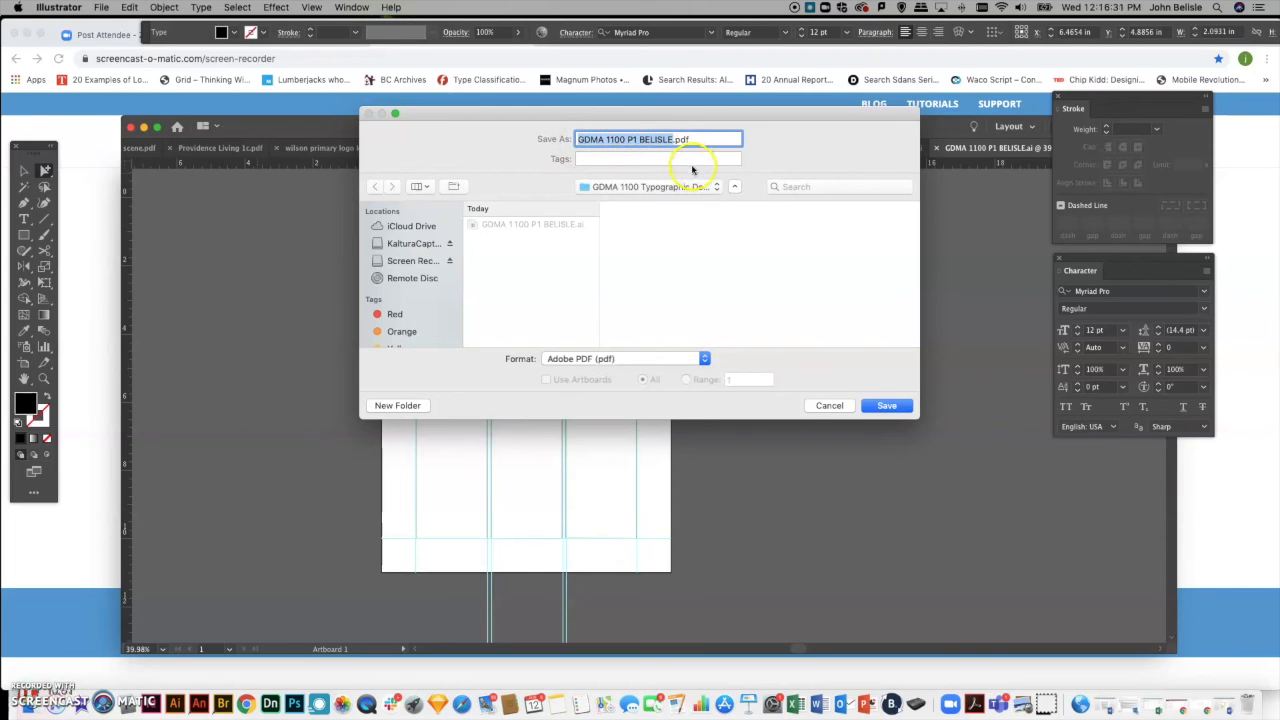
left_click(888, 406)
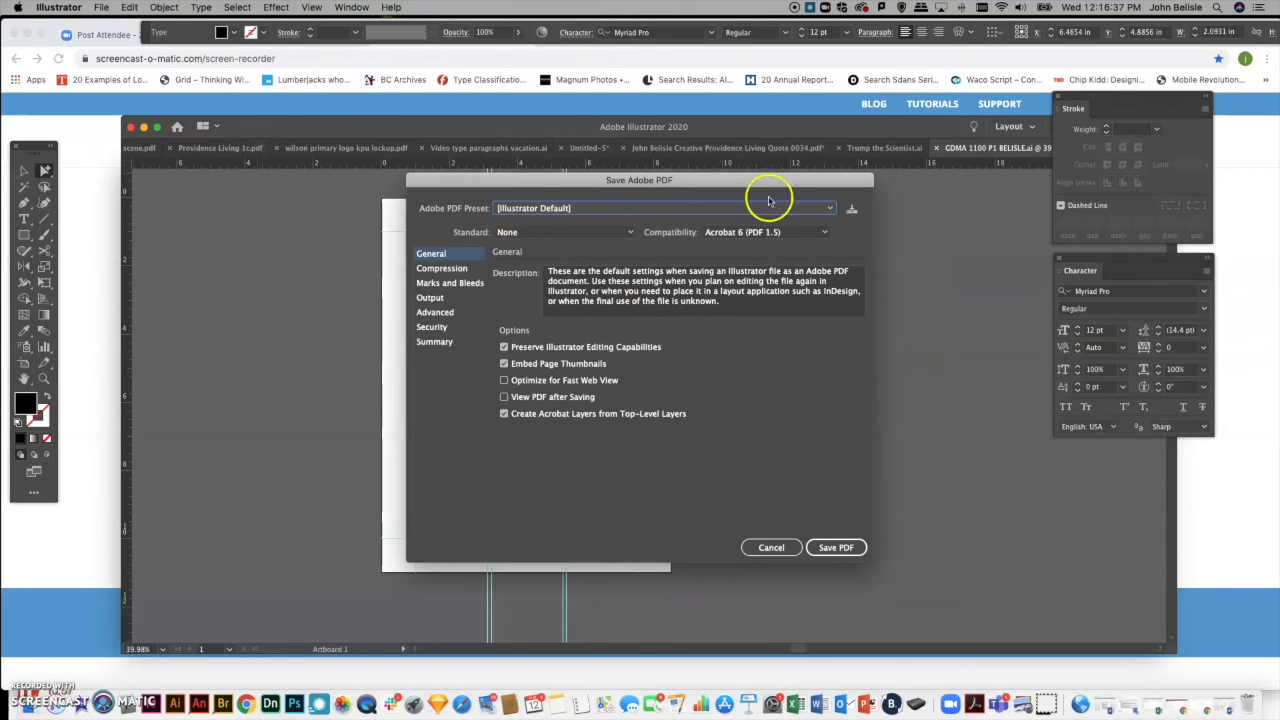
Choose the [Smallest File Size] PDF preset and finish saving the PDF.
left_click(512, 208)
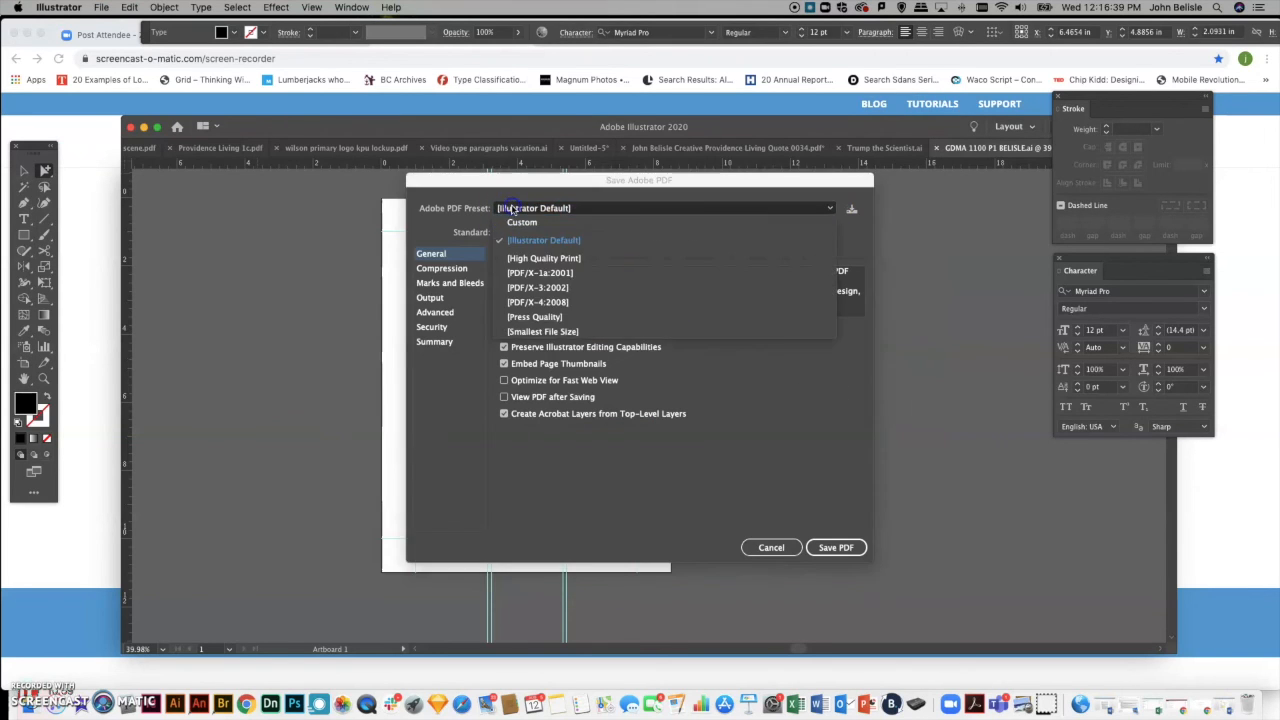
left_click(532, 331)
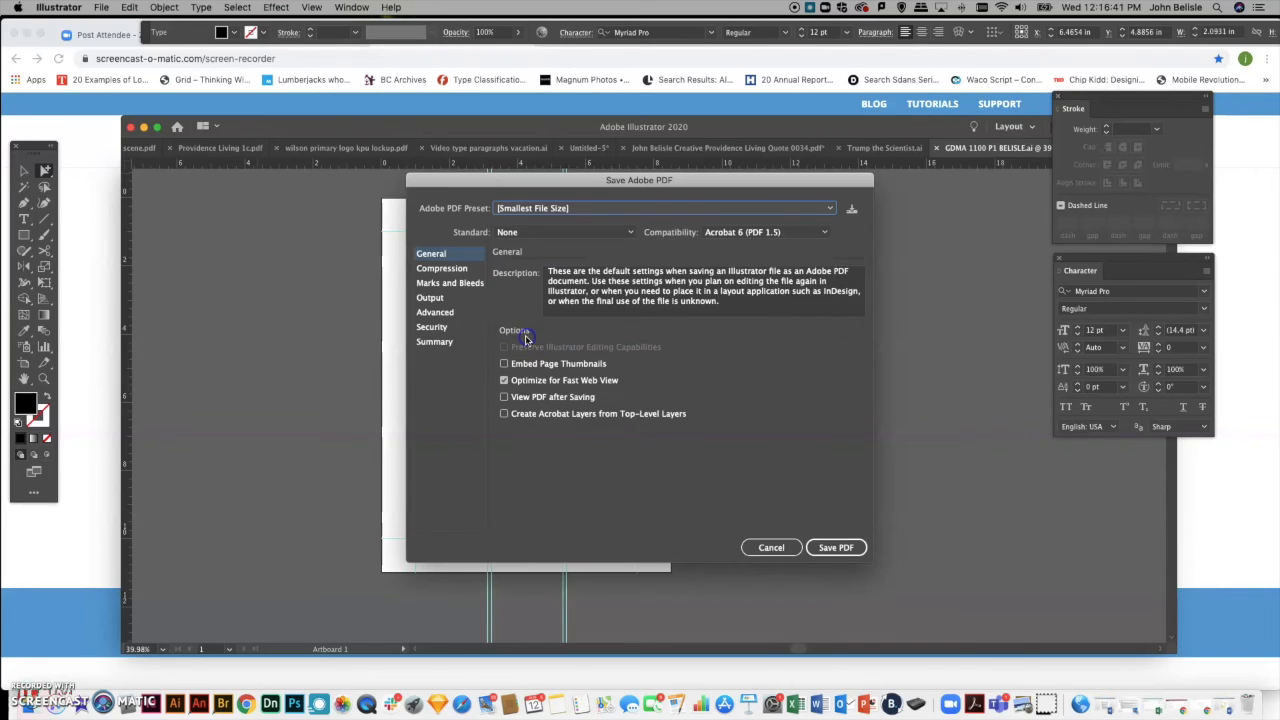
left_click(836, 547)
left_click(764, 396)
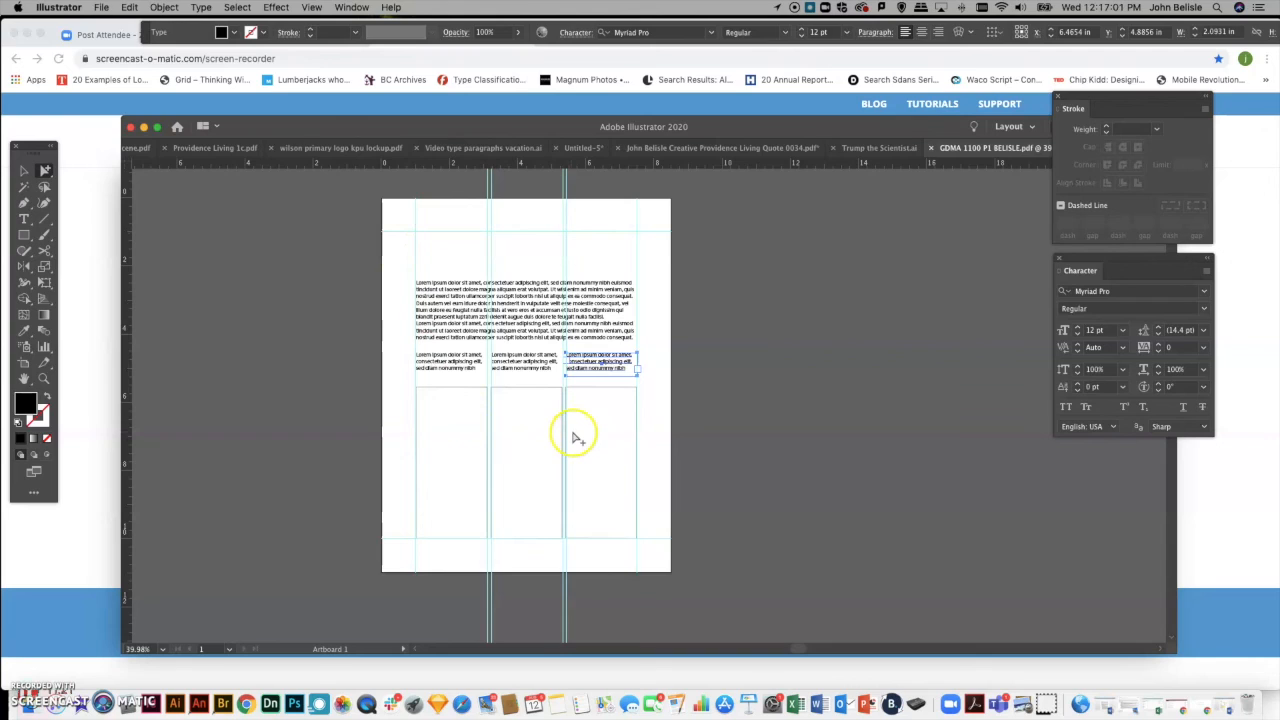
Duplicate Artboard 1 with its contents, placing the copy about 12.3 in directly above the original.
scroll(577, 437, "up", 2)
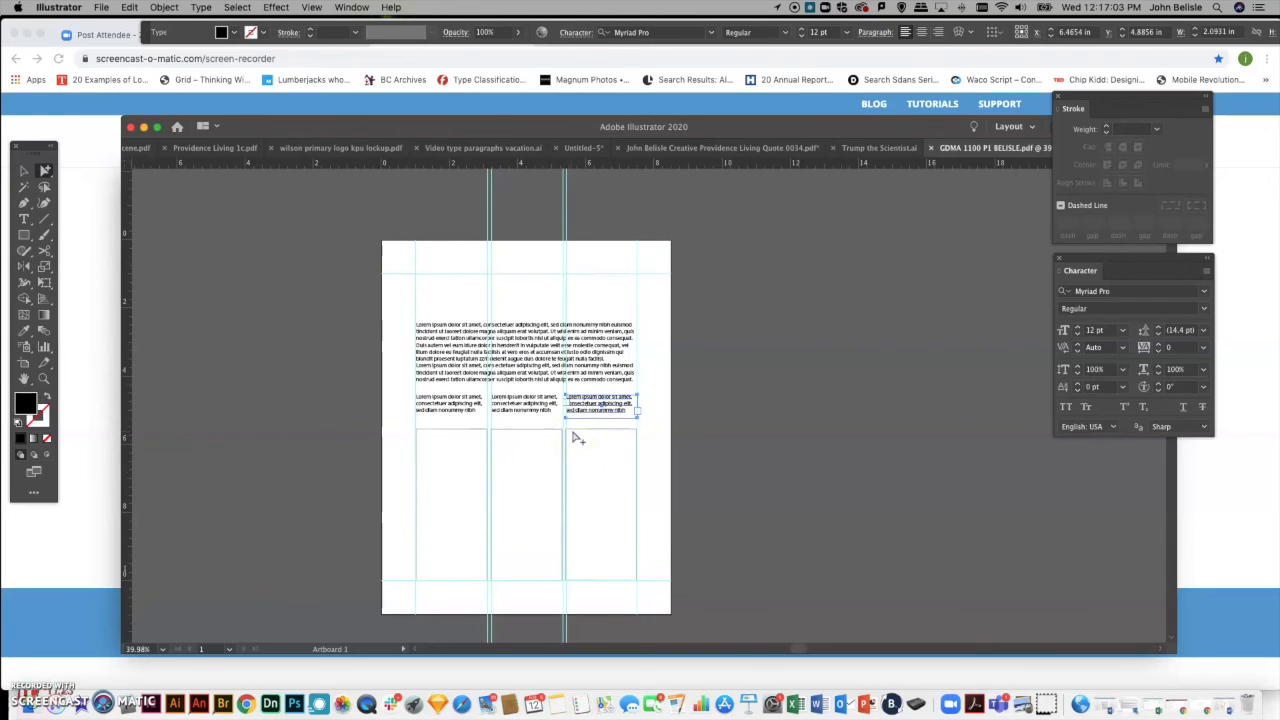
key("super+minus")
key("super+minus")
key("super+minus")
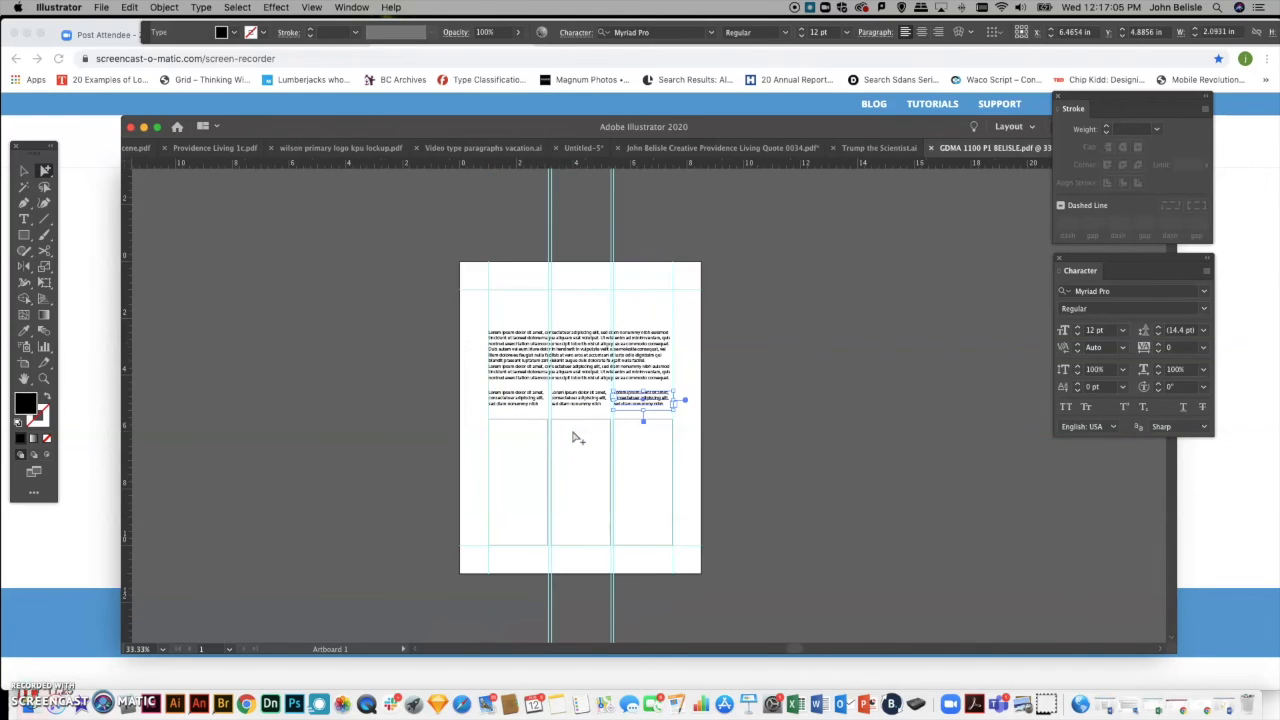
scroll(577, 437, "right", 8)
scroll(577, 437, "up", 3)
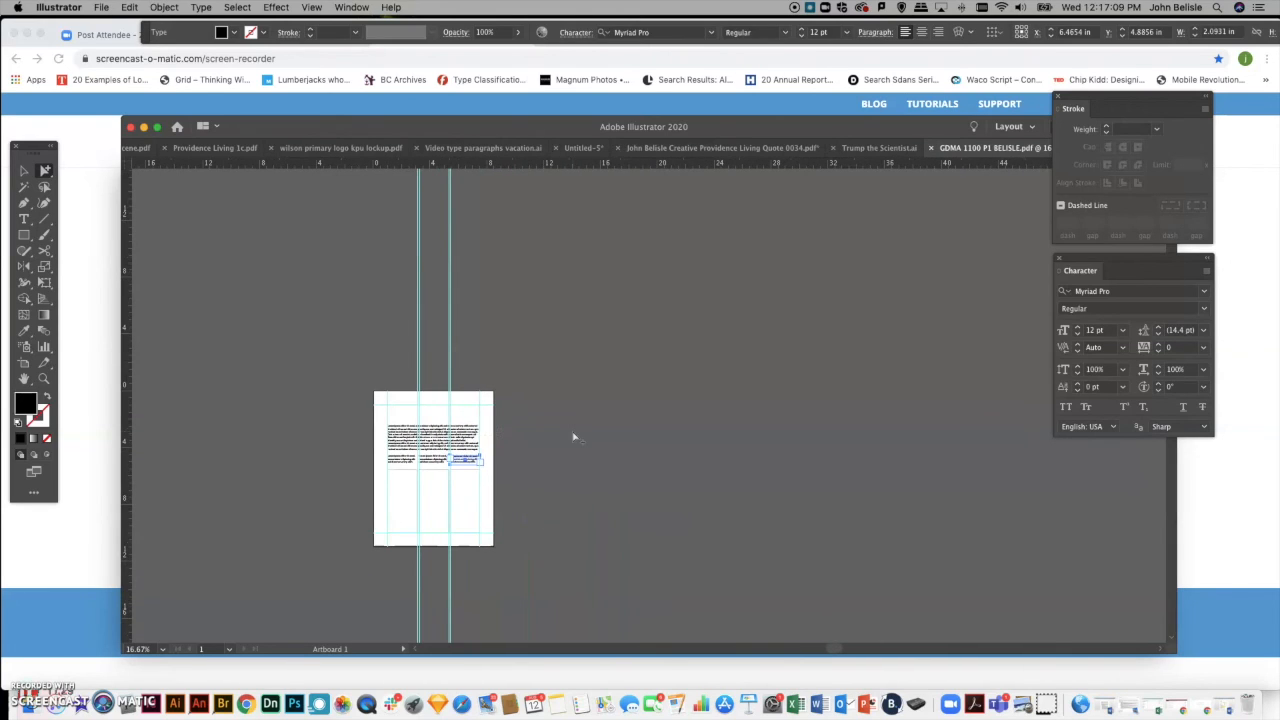
left_click(25, 363)
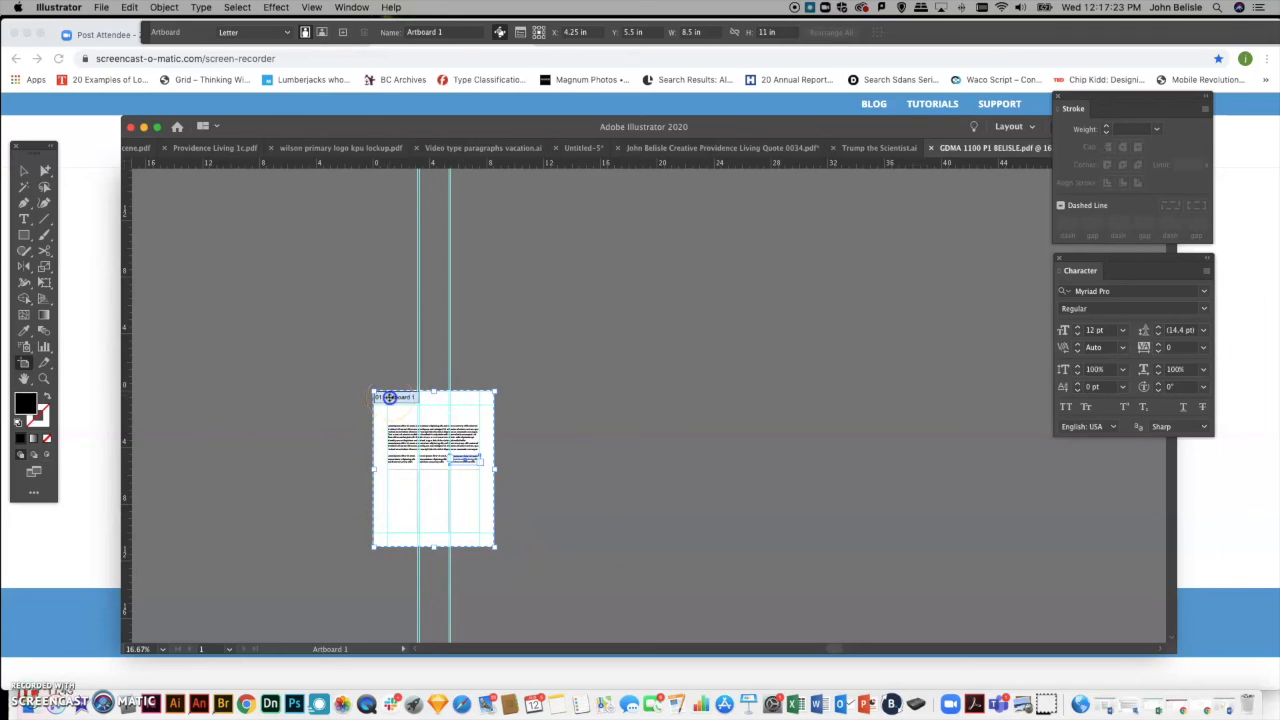
left_click_drag(389, 397, 381, 222)
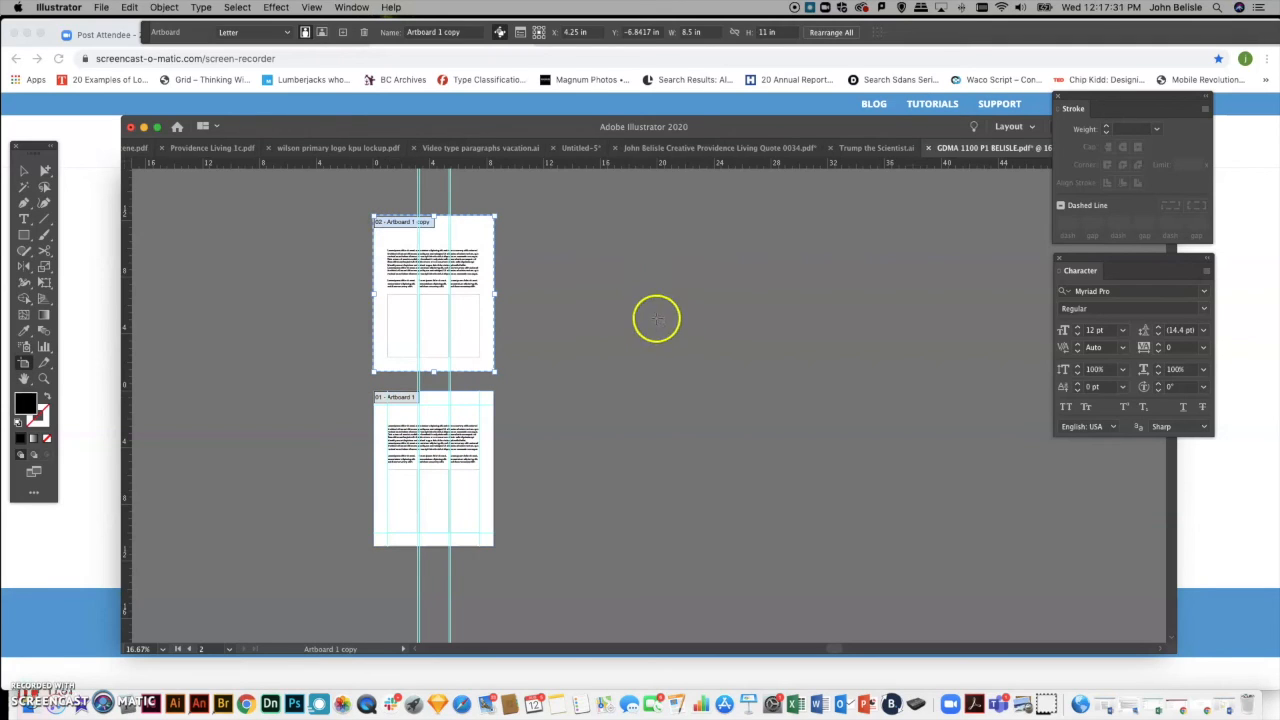
Duplicate the copied artboard with its contents about 12.1 in above itself, and select the middle artboard.
scroll(633, 314, "up", 2)
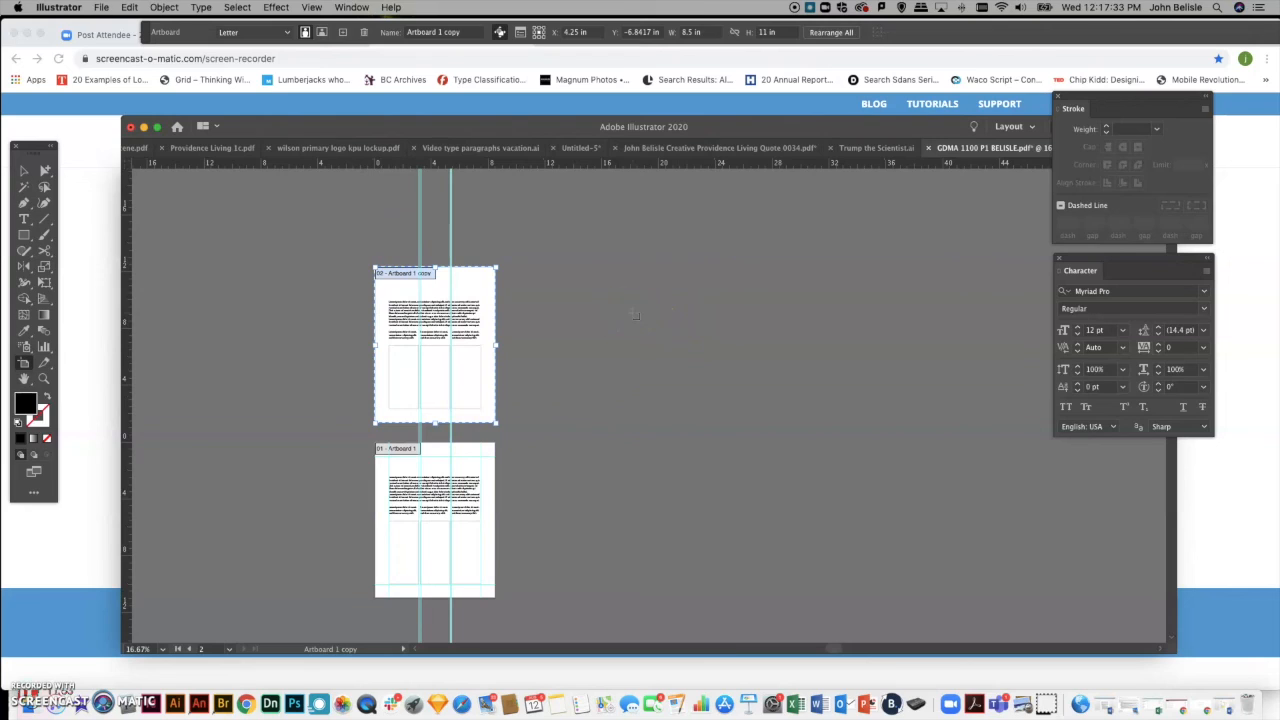
scroll(600, 320, "up", 5)
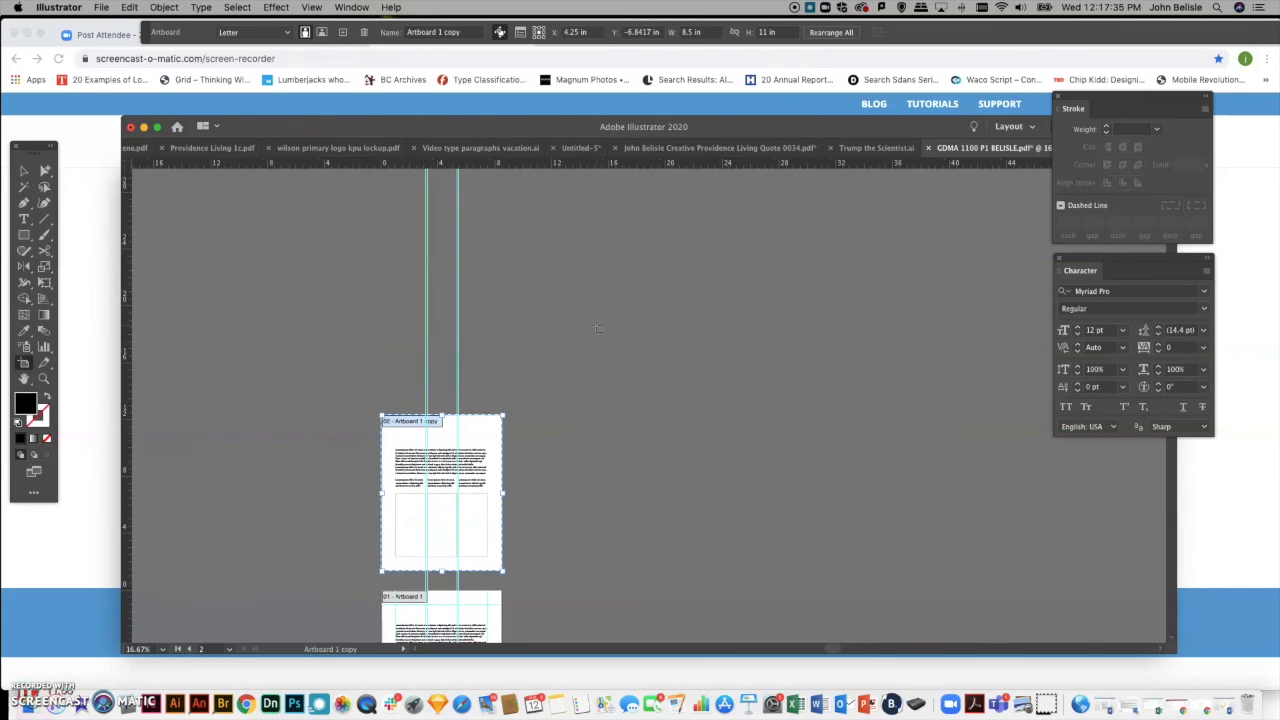
scroll(599, 328, "down", 1)
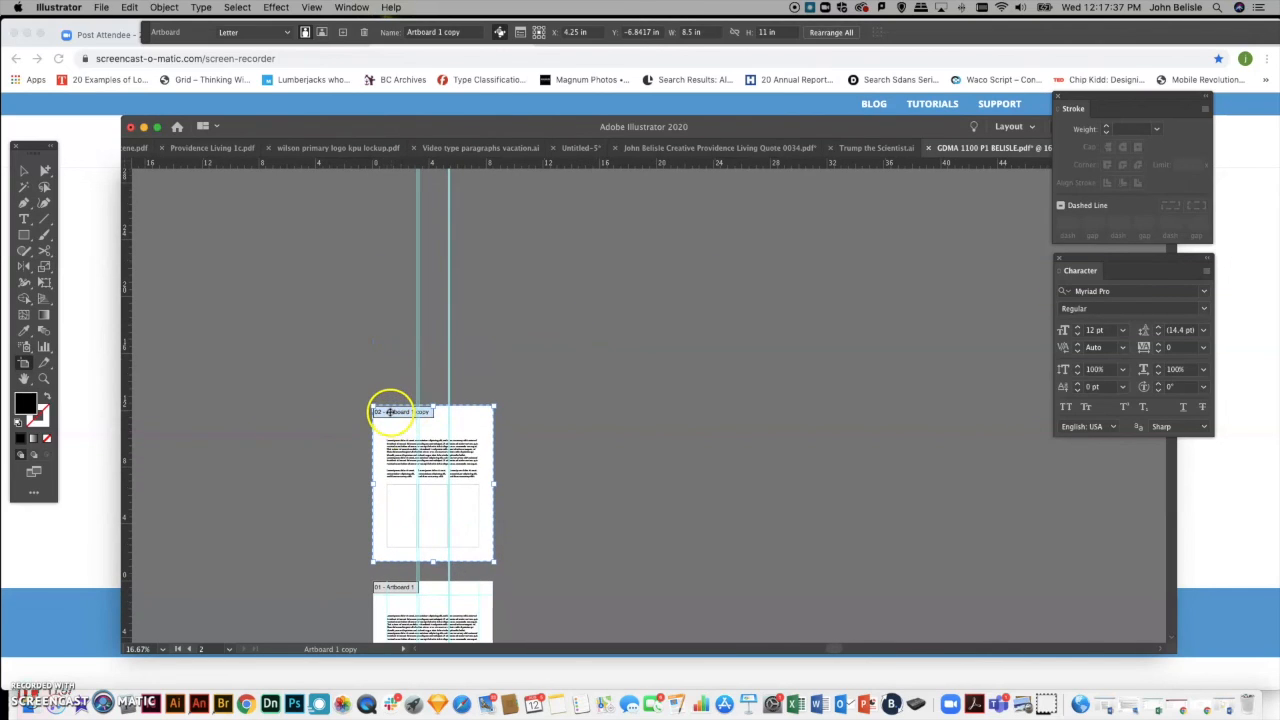
left_click_drag(389, 412, 389, 239)
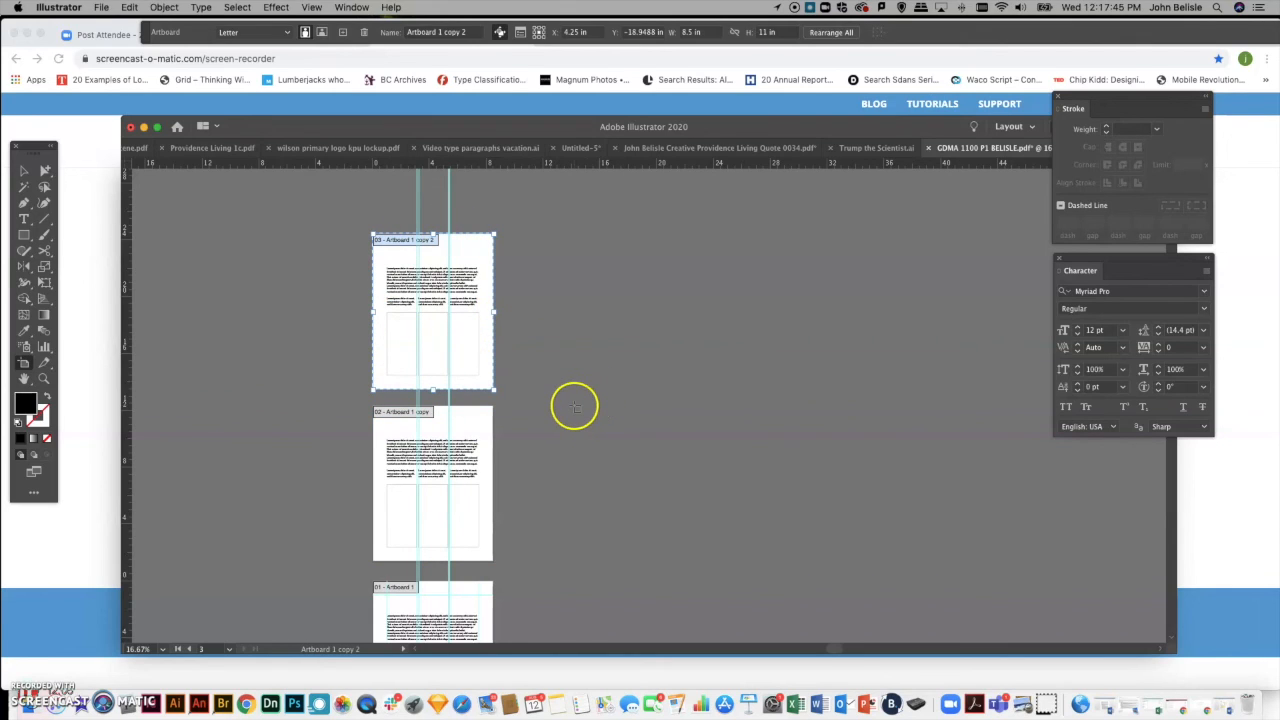
scroll(448, 410, "down", 3)
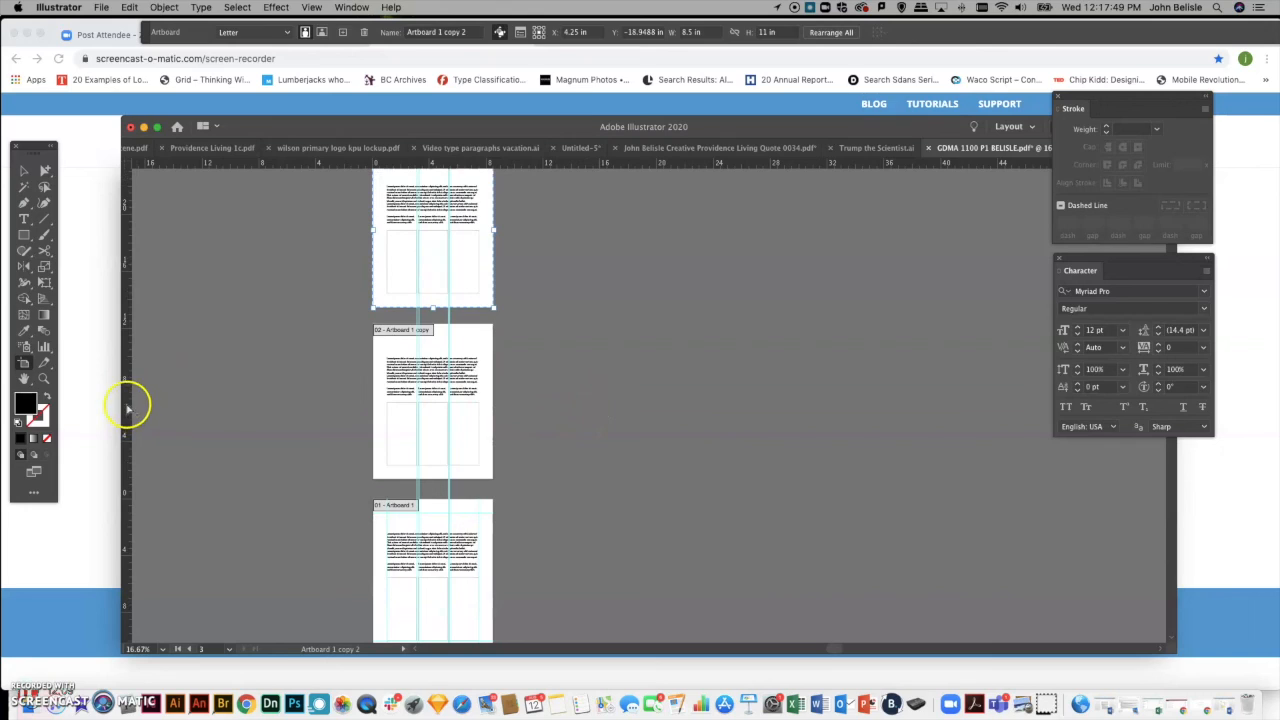
left_click(376, 392)
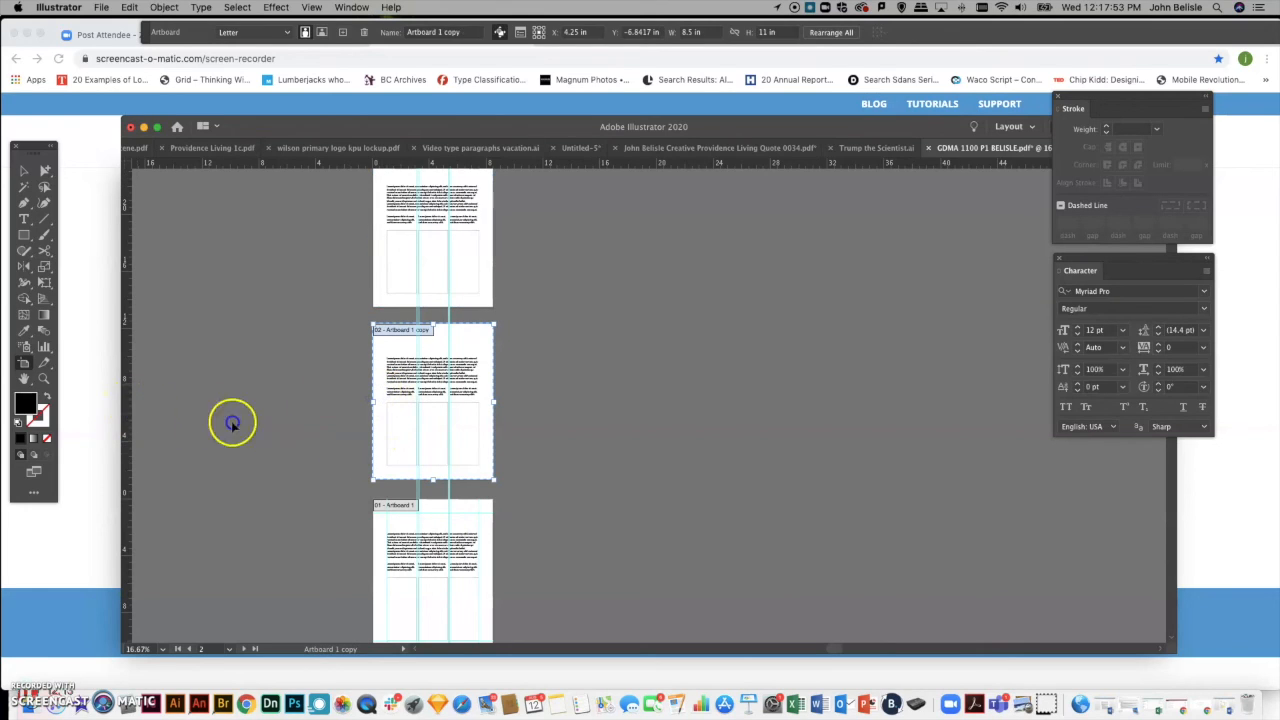